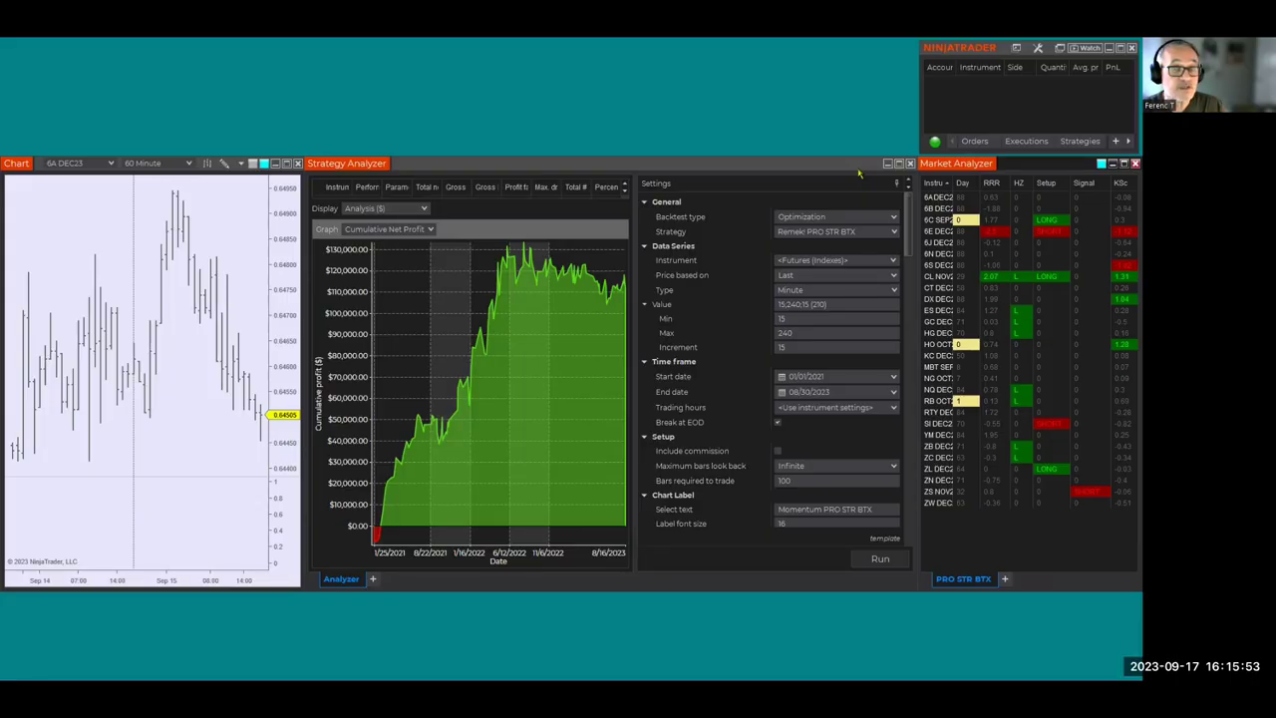
Maximize the Strategy Analyzer, enlarge the results list, and select all Futures (Indexes) instruments.
left_click(898, 163)
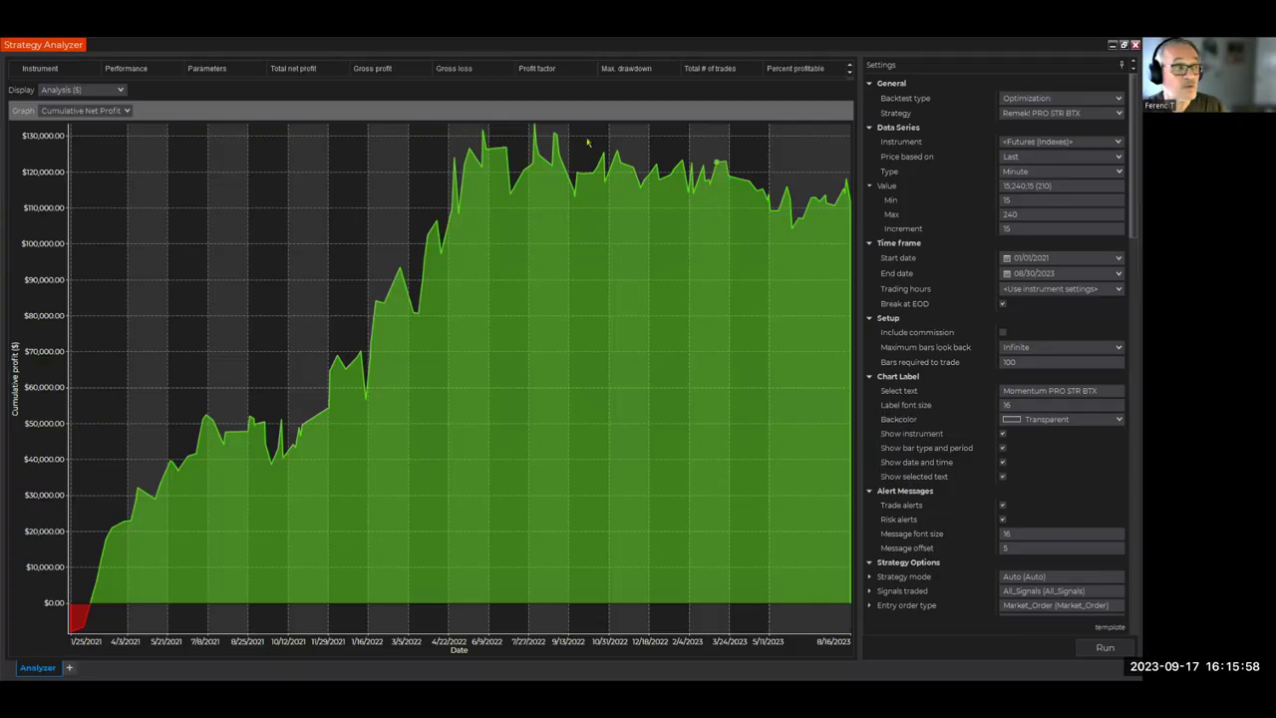
left_click_drag(146, 80, 161, 140)
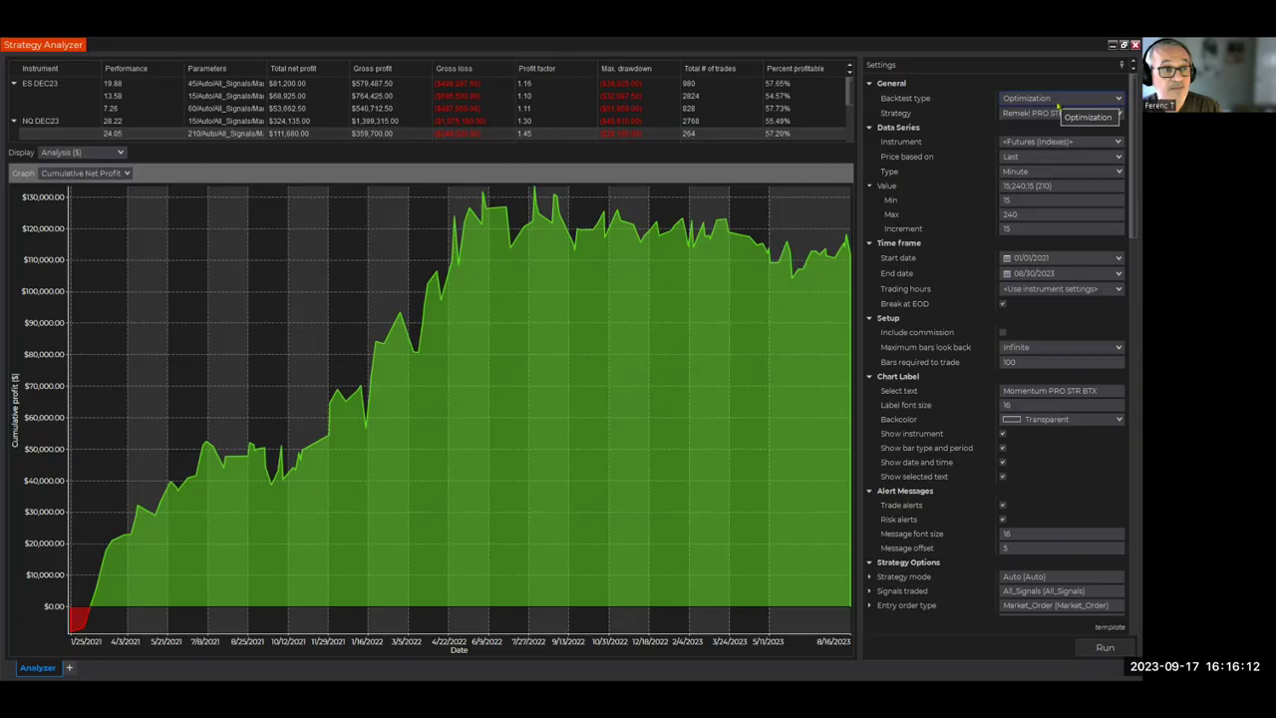
left_click(1118, 146)
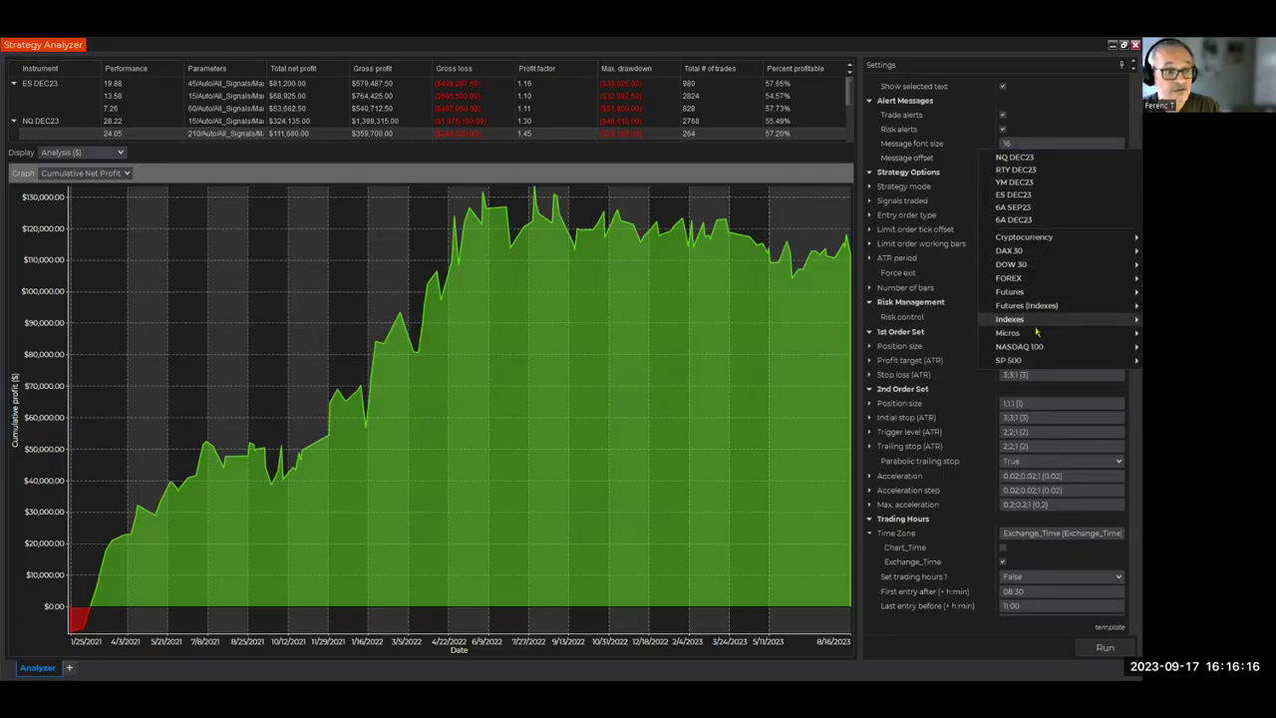
mouse_move(1037, 309)
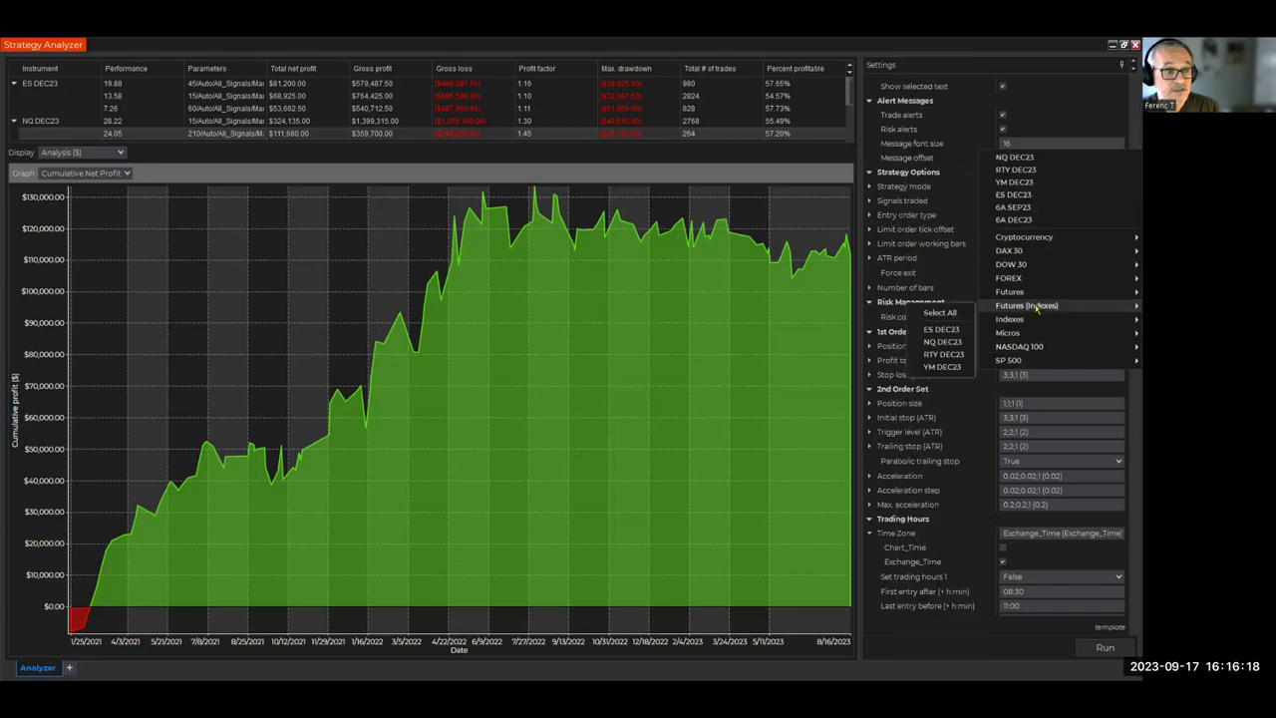
left_click(942, 313)
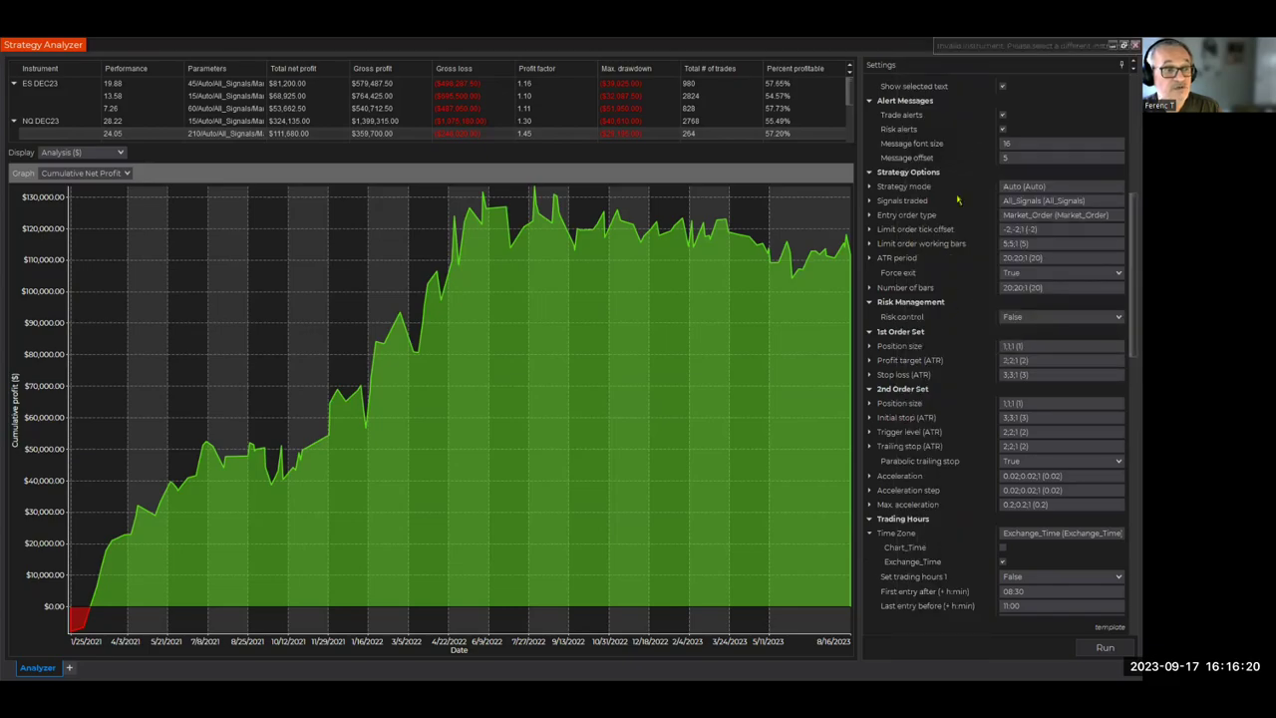
scroll(1076, 100, "up", 5)
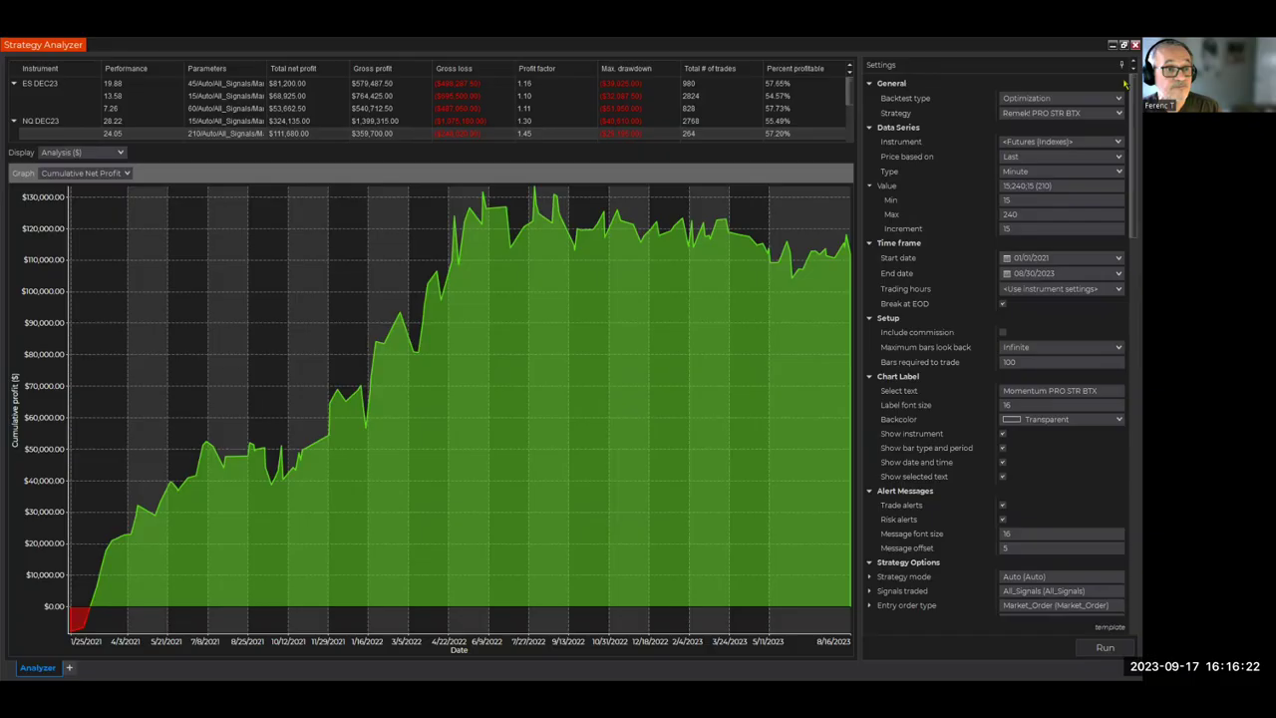
left_click(1013, 200)
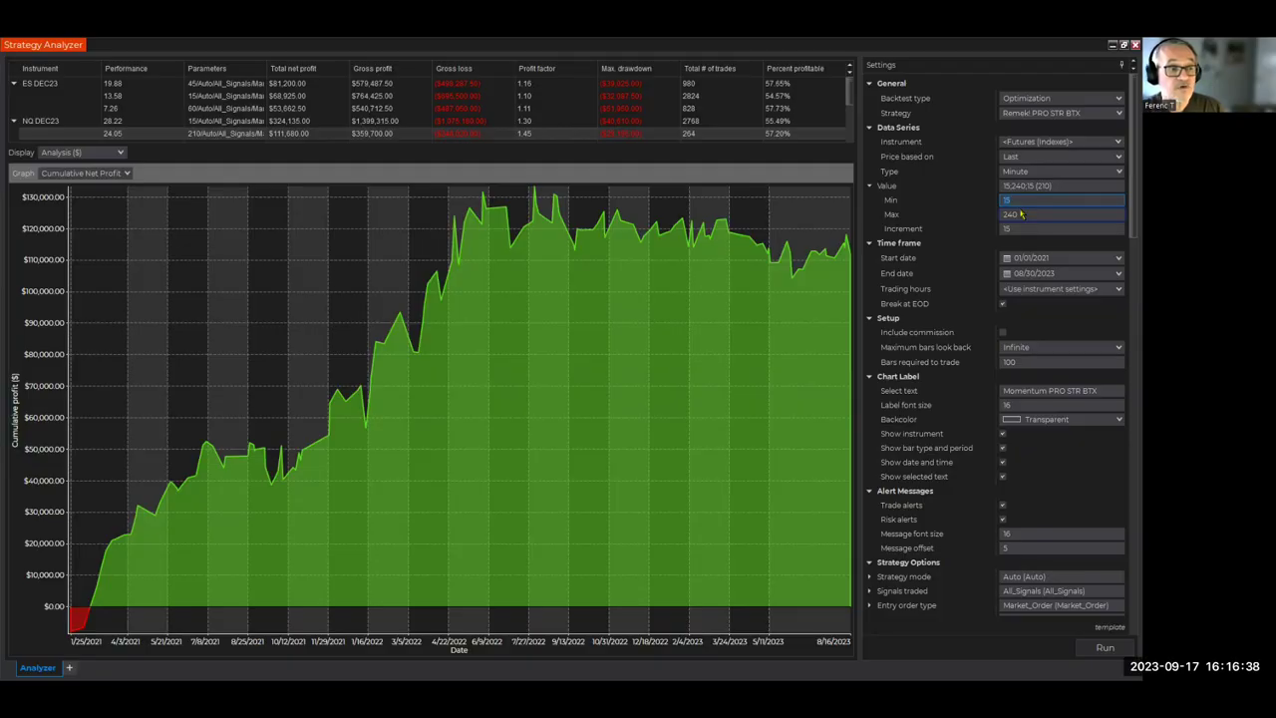
left_click(1021, 228)
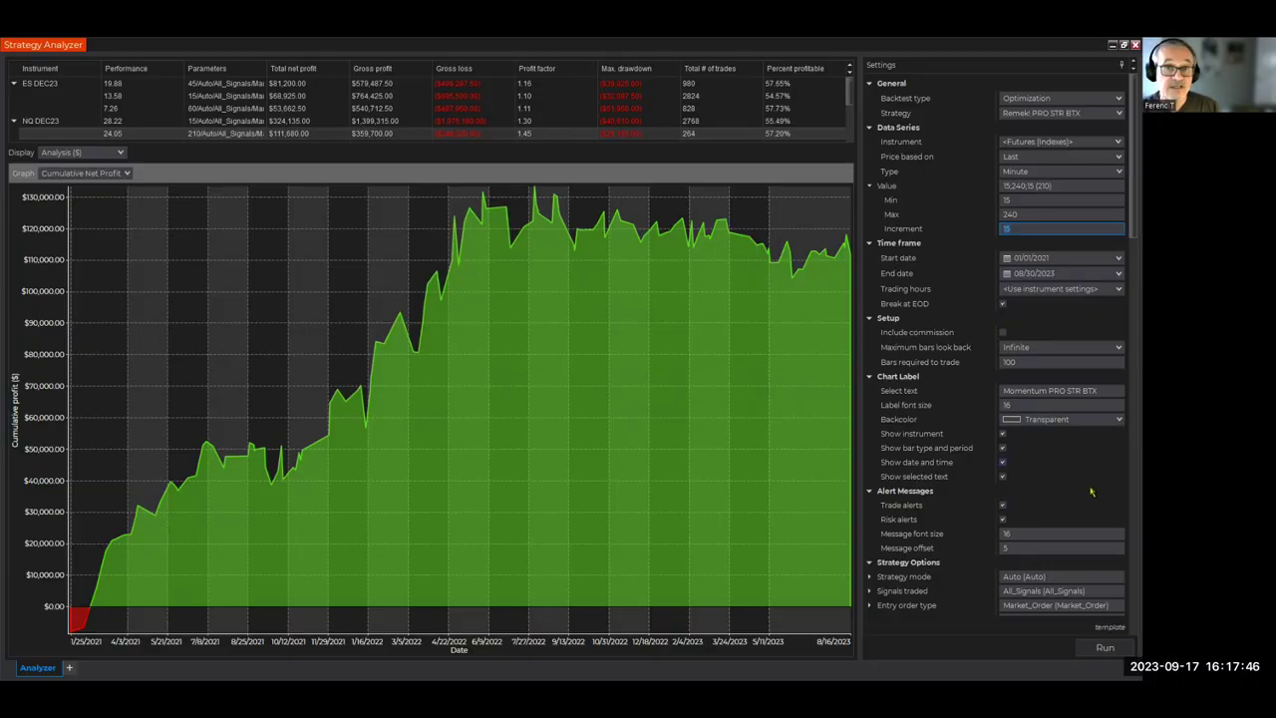
scroll(1072, 475, "down", 5)
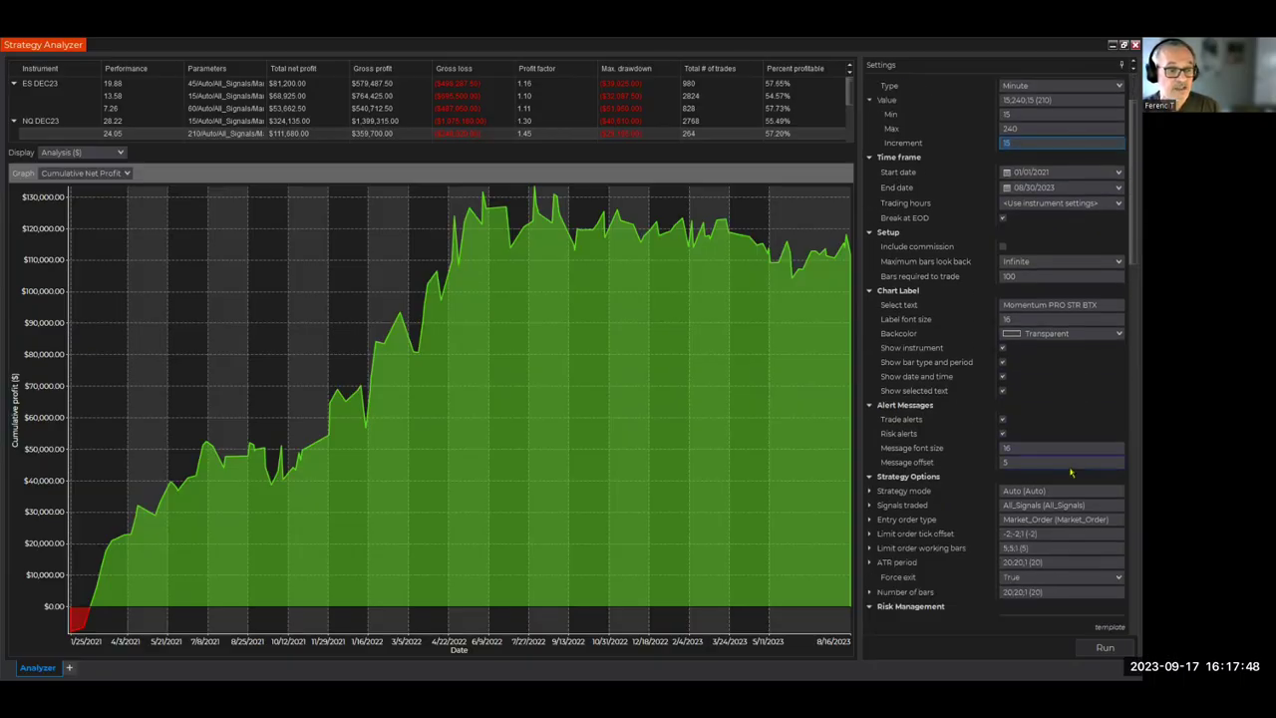
scroll(1062, 470, "down", 3)
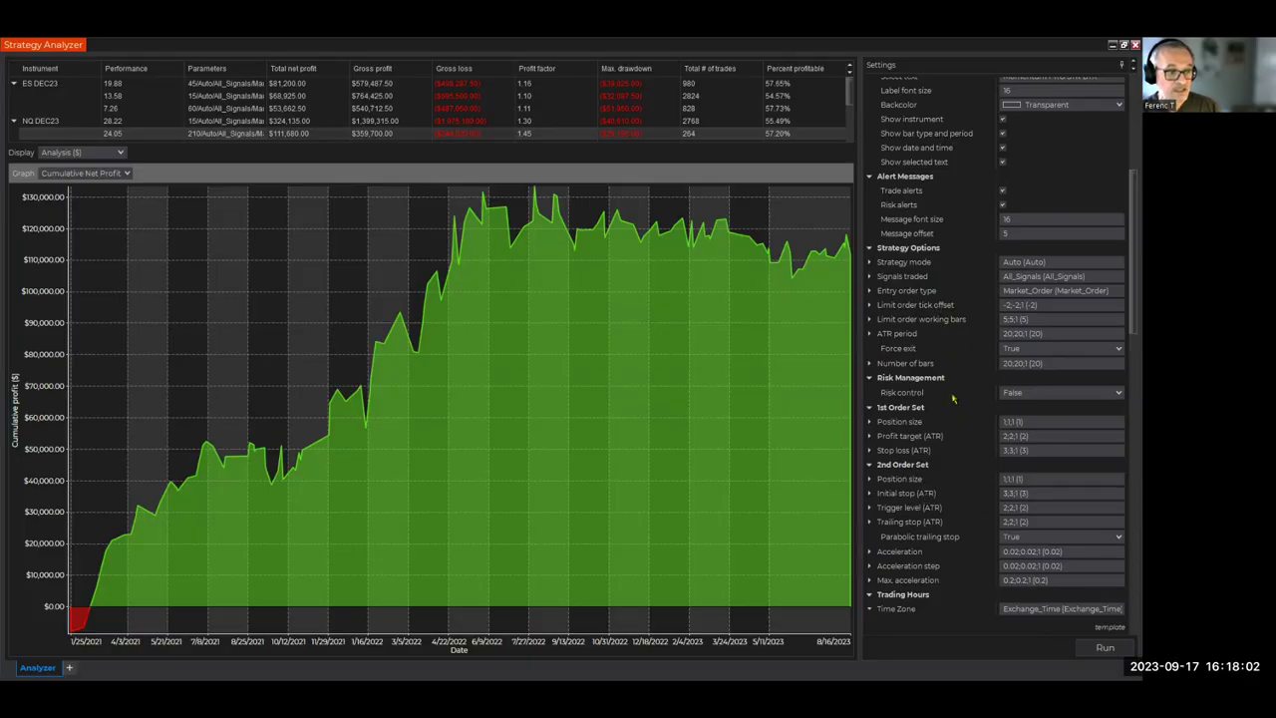
scroll(951, 399, "down", 2)
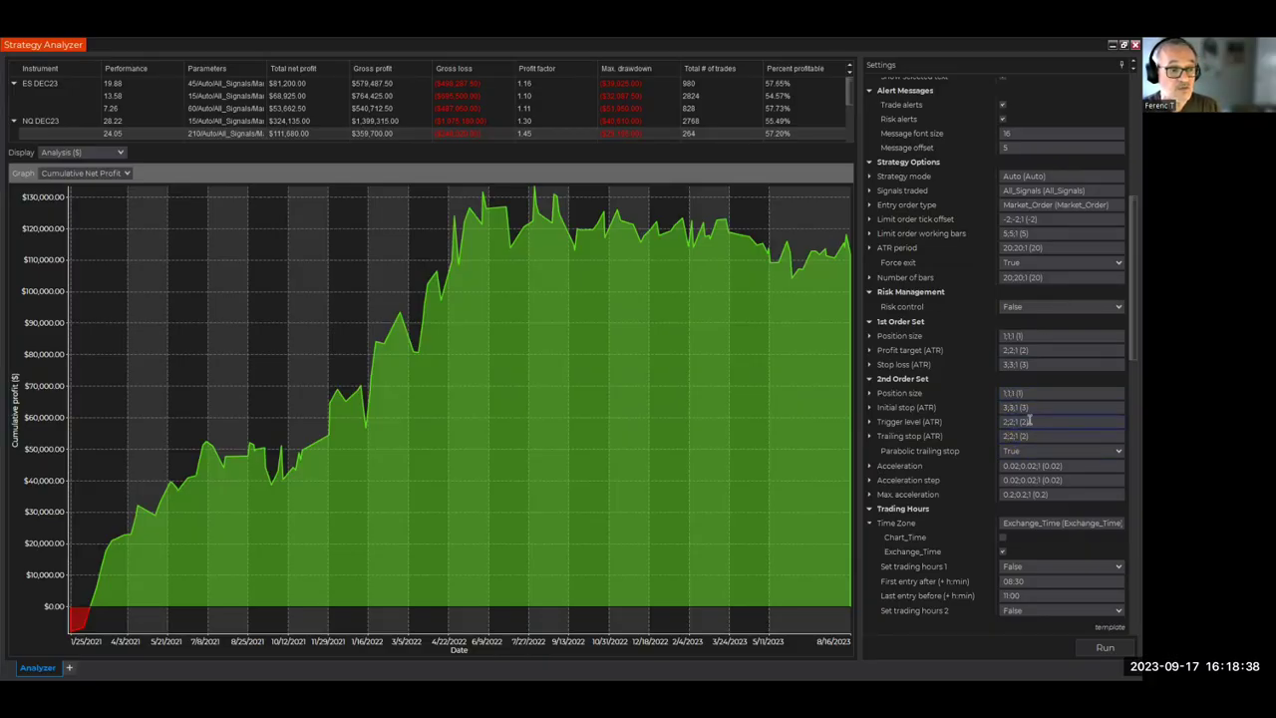
left_click(1029, 421)
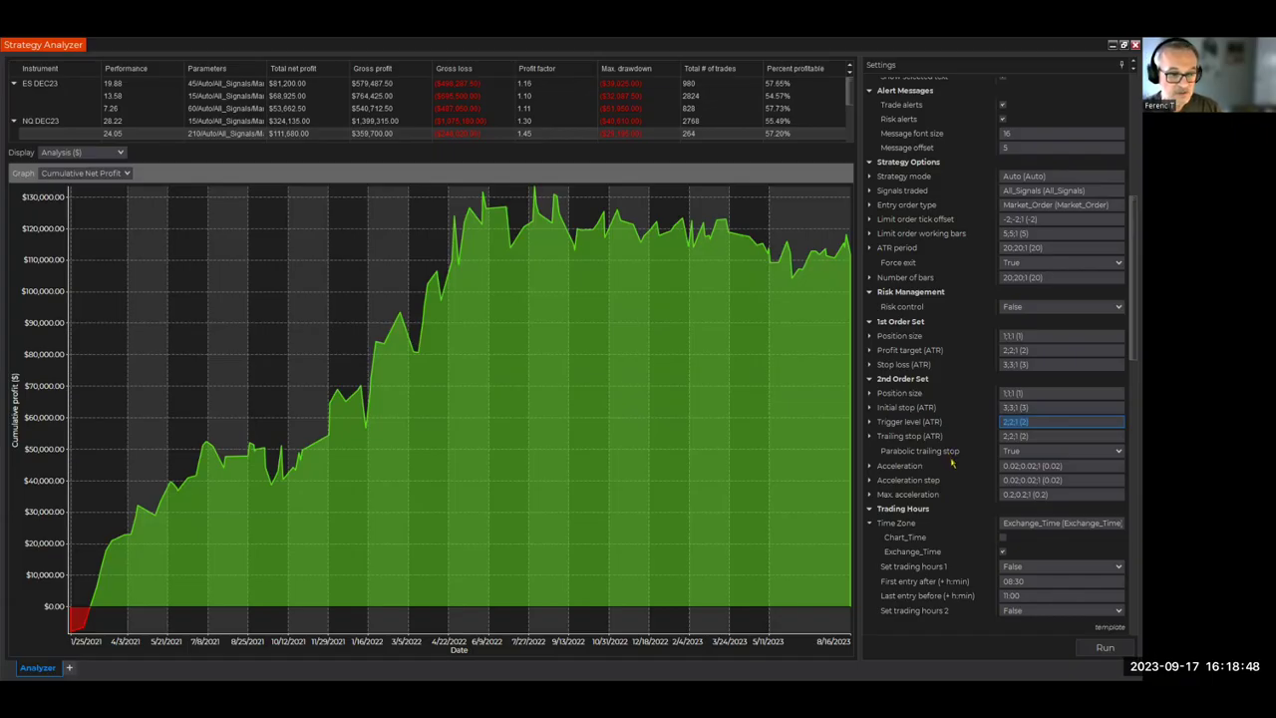
scroll(952, 464, "down", 3)
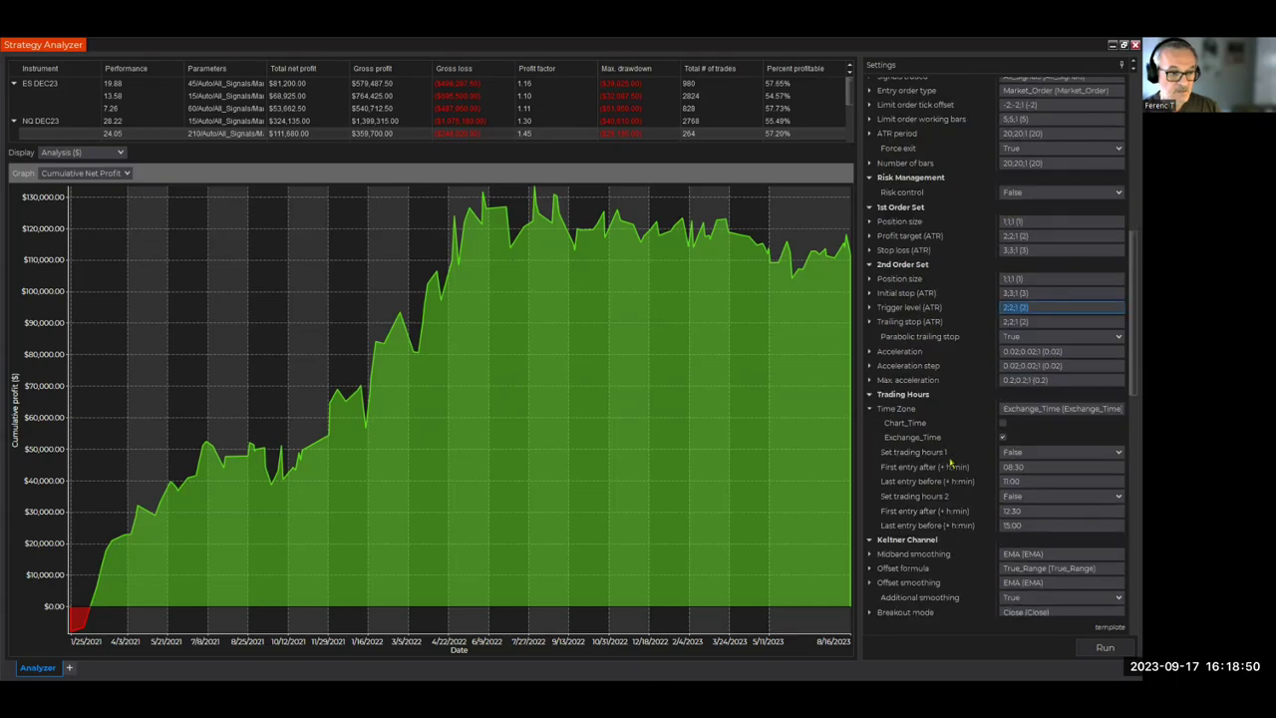
scroll(951, 462, "down", 6)
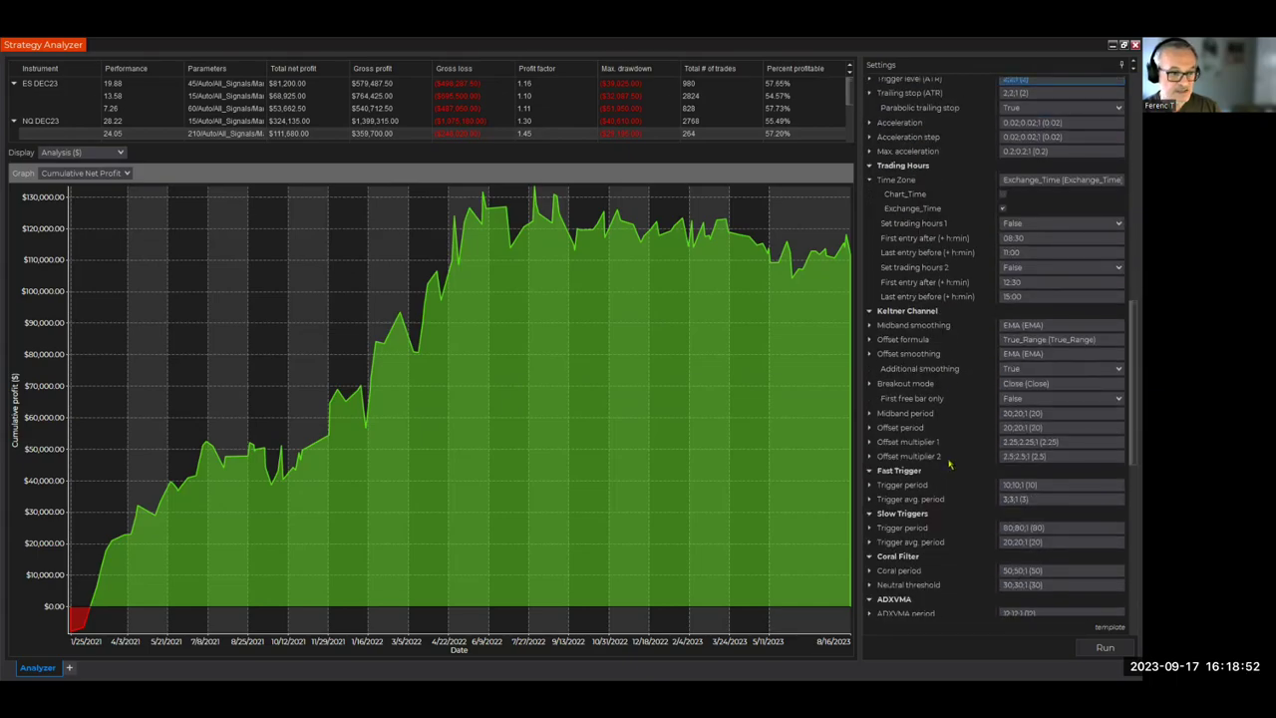
scroll(950, 464, "down", 3)
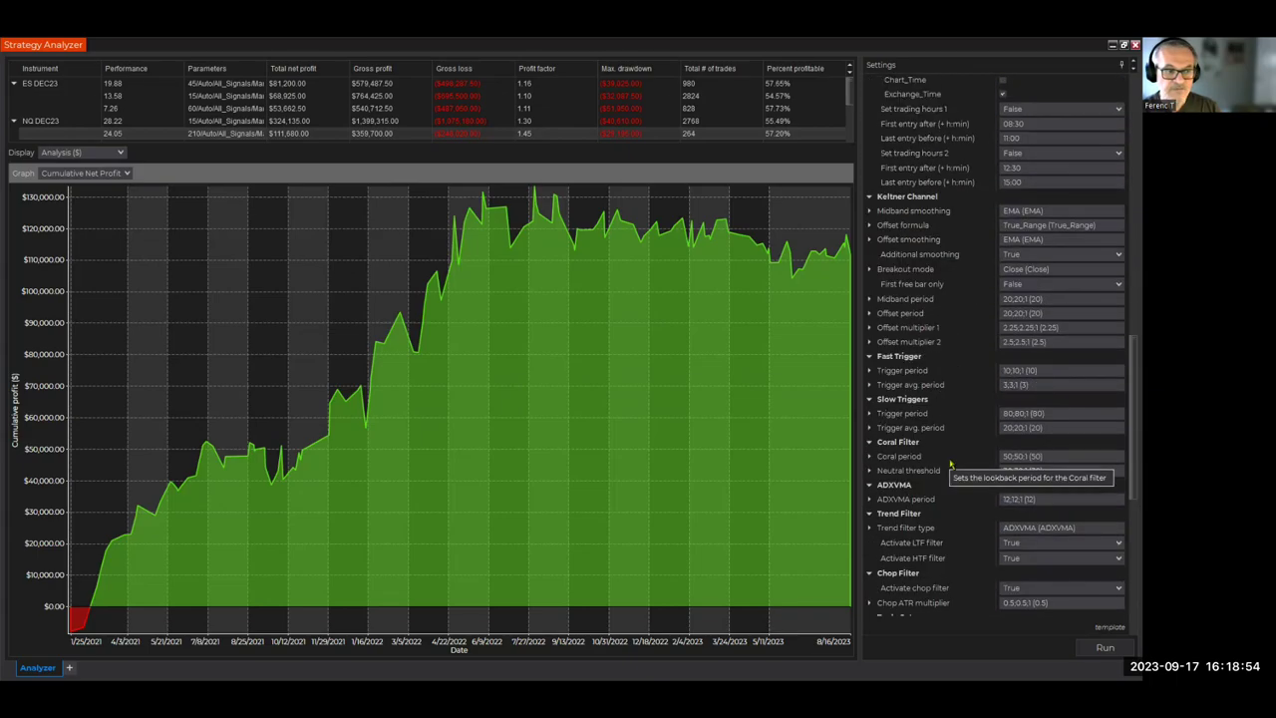
scroll(950, 462, "down", 6)
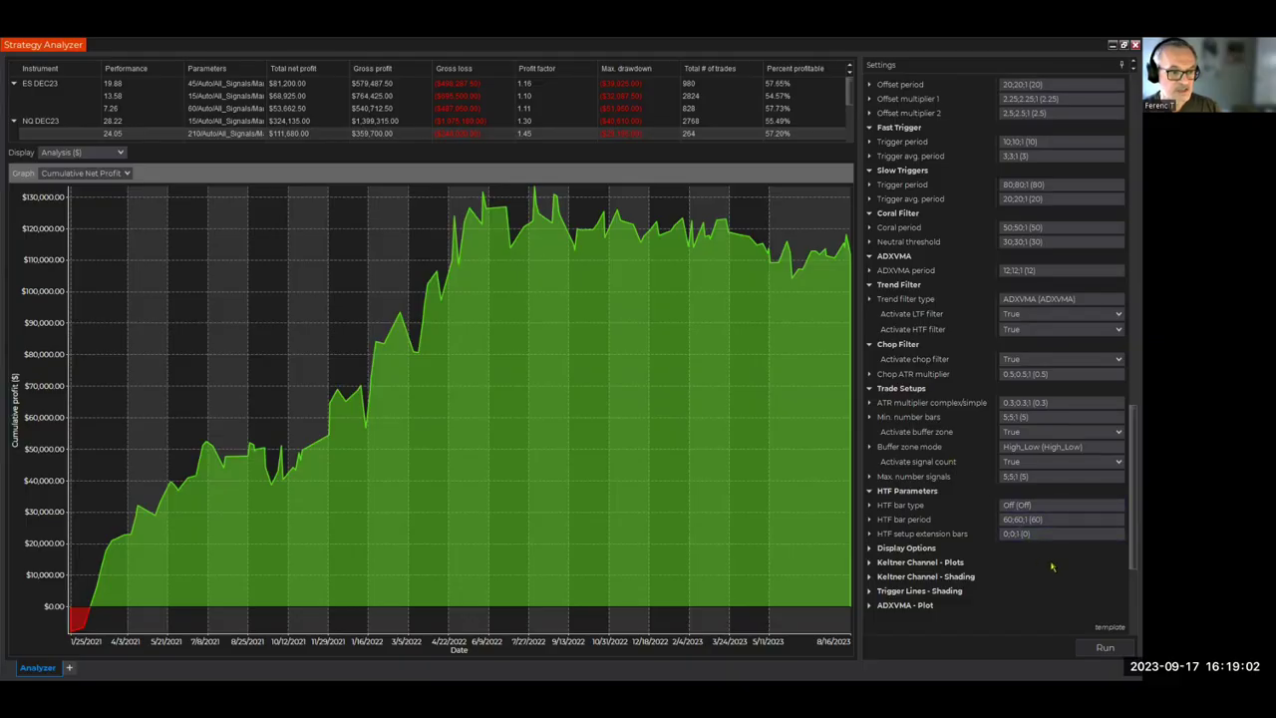
scroll(1052, 566, "down", 3)
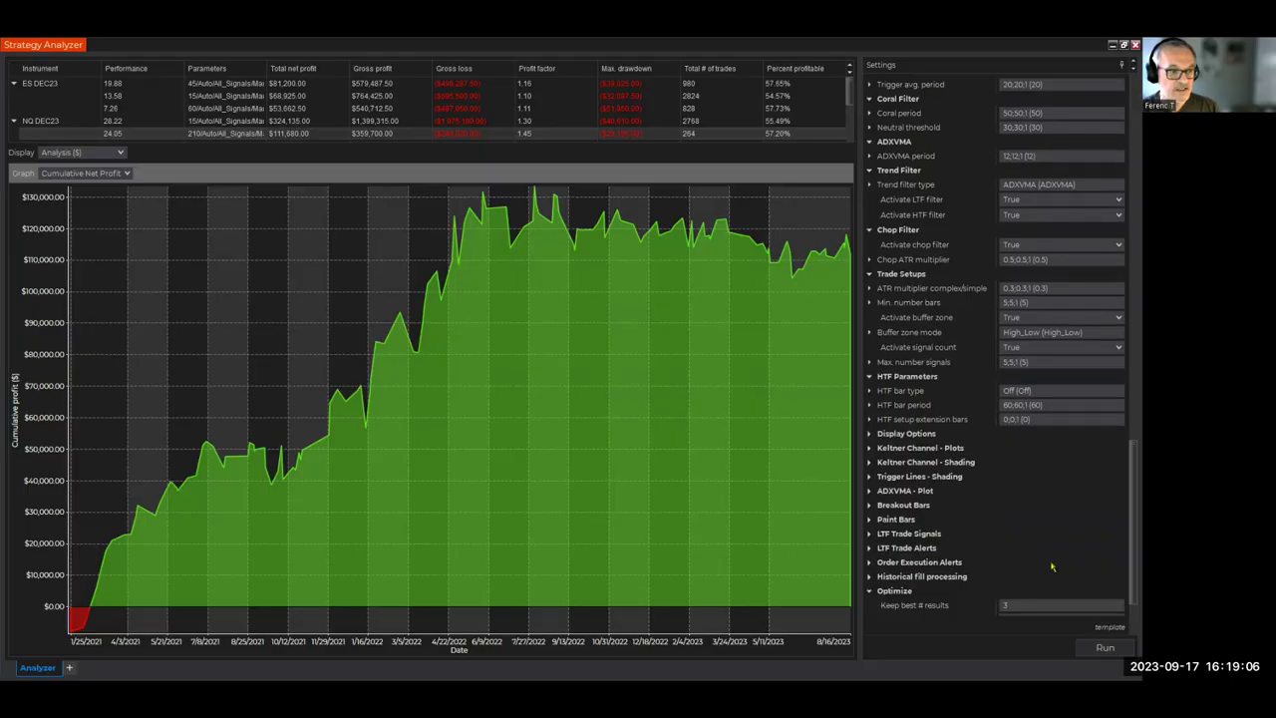
scroll(1051, 566, "down", 3)
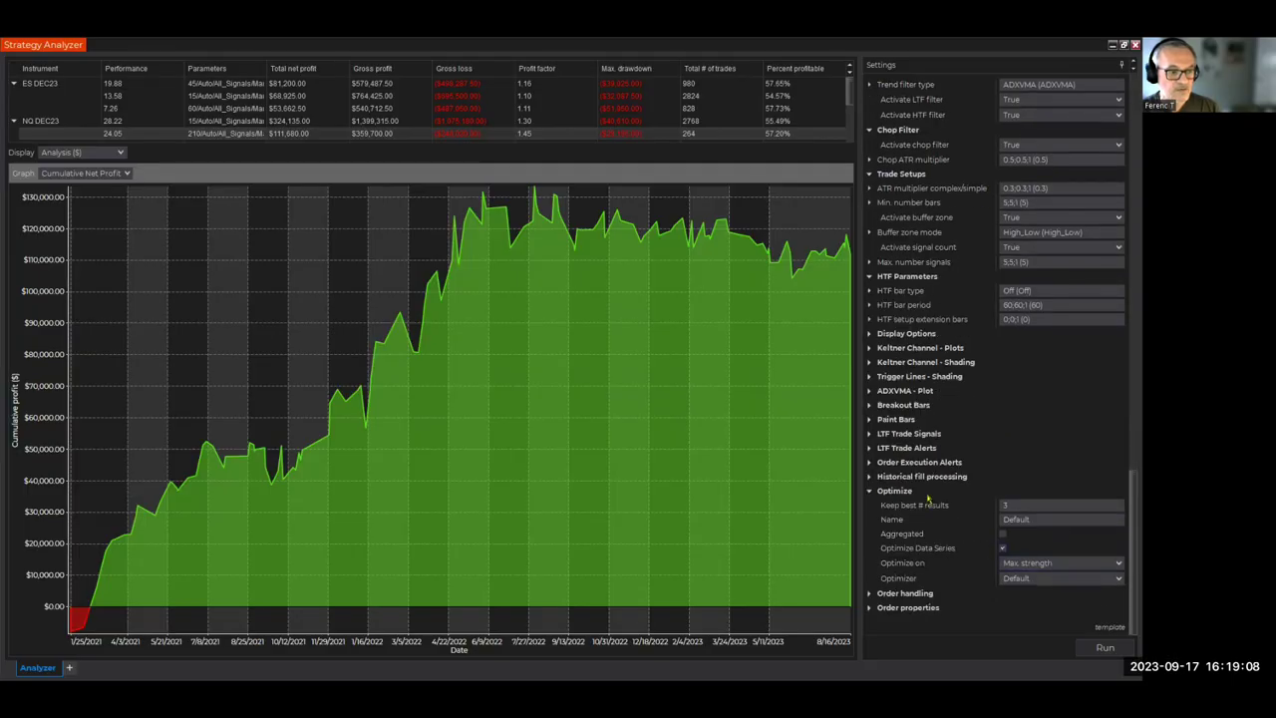
Set the optimization target to Max. profit factor, keeping the best 3 results.
left_click(1026, 507)
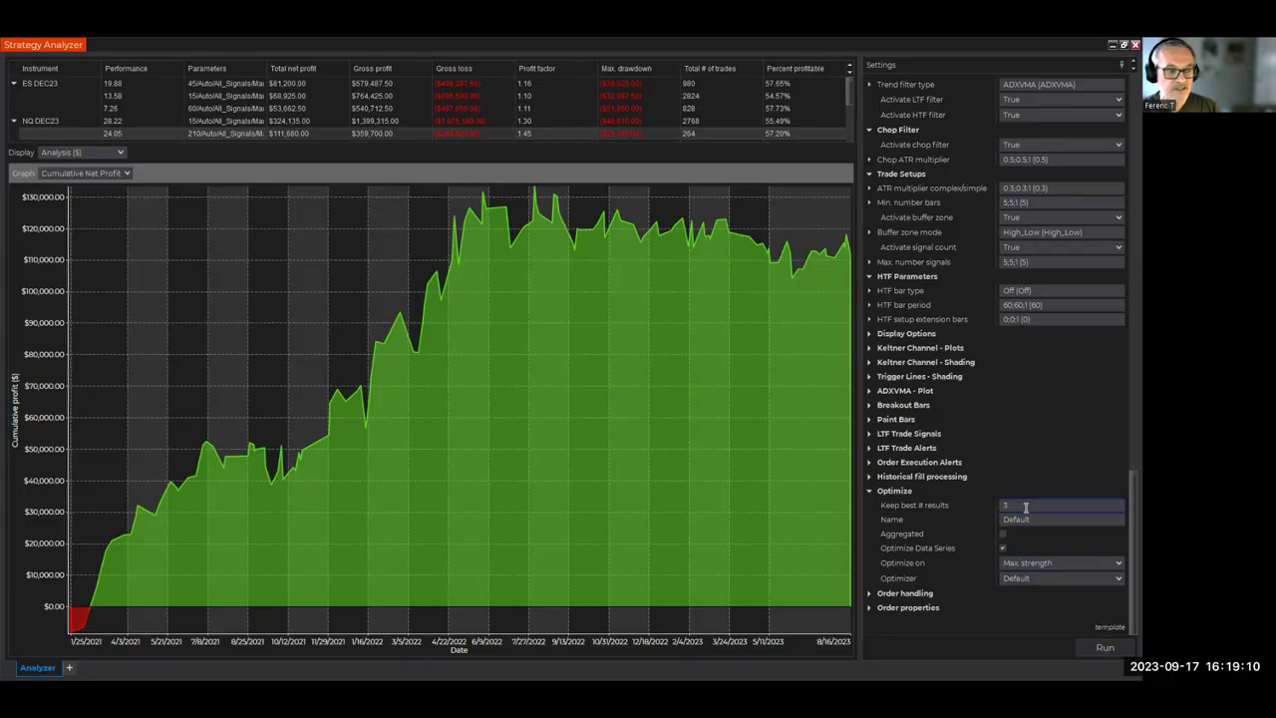
left_click(1118, 564)
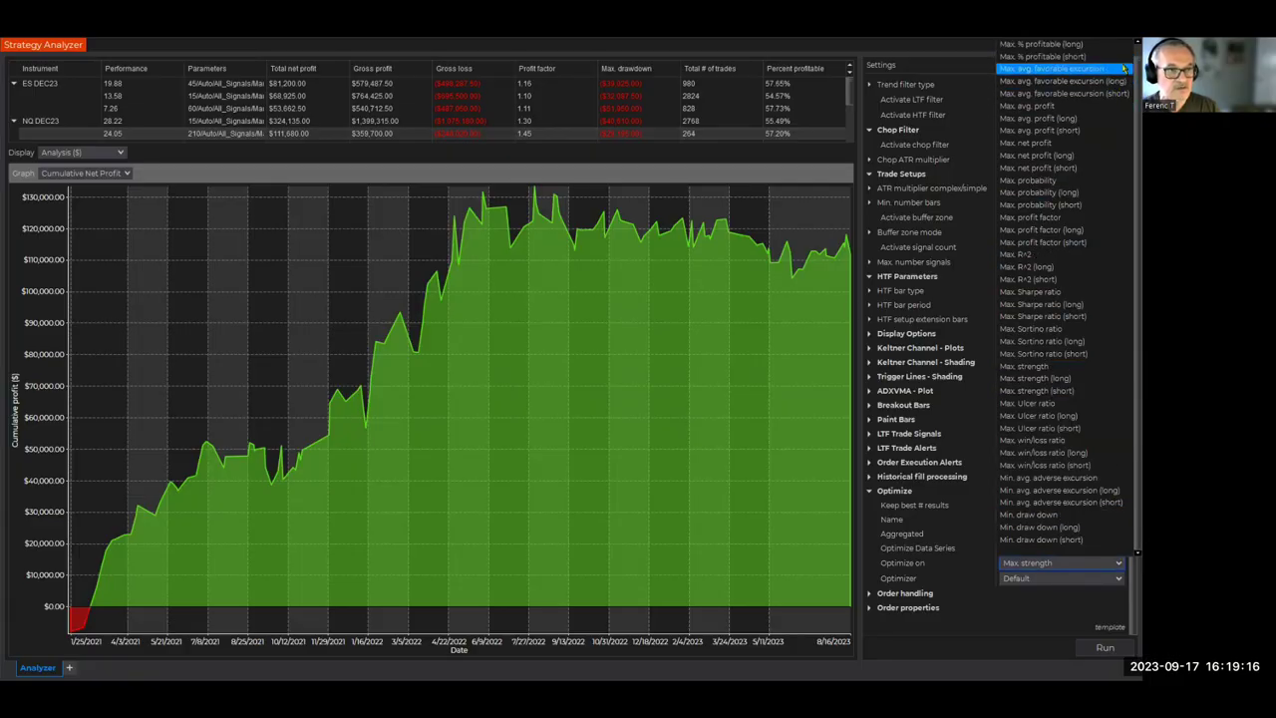
scroll(1123, 68, "up", 1)
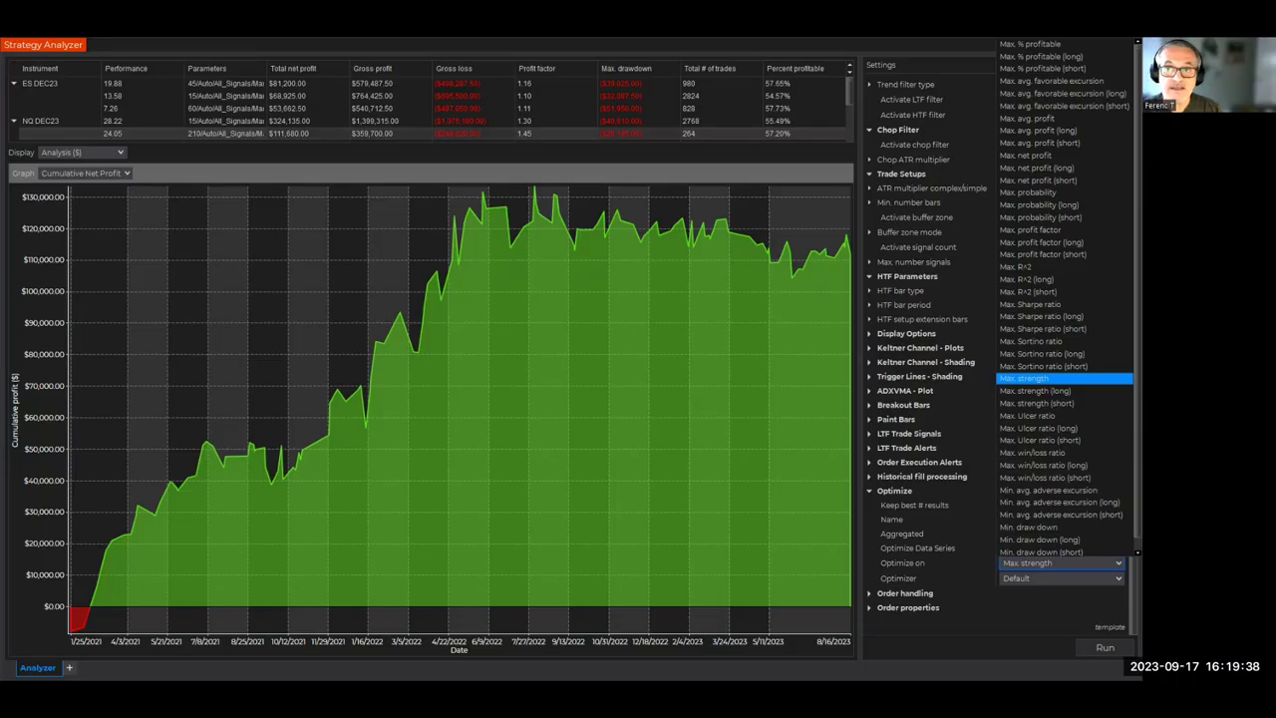
left_click(1036, 379)
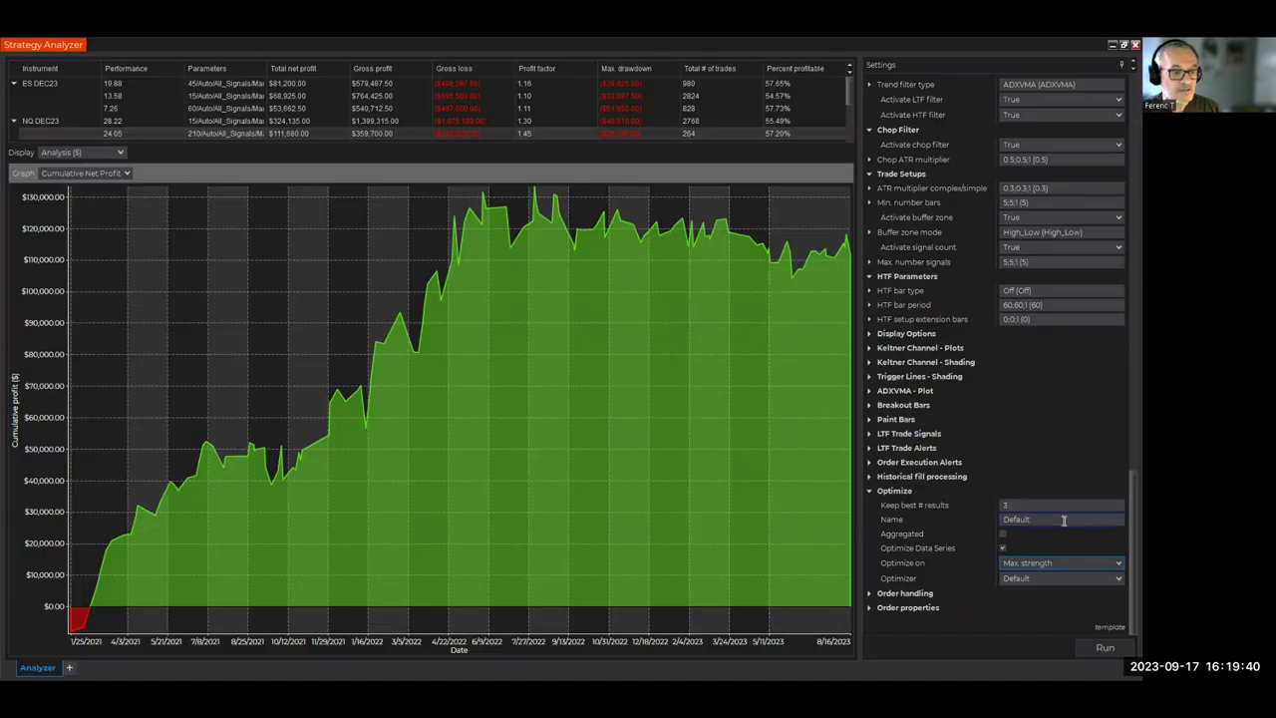
left_click(1116, 564)
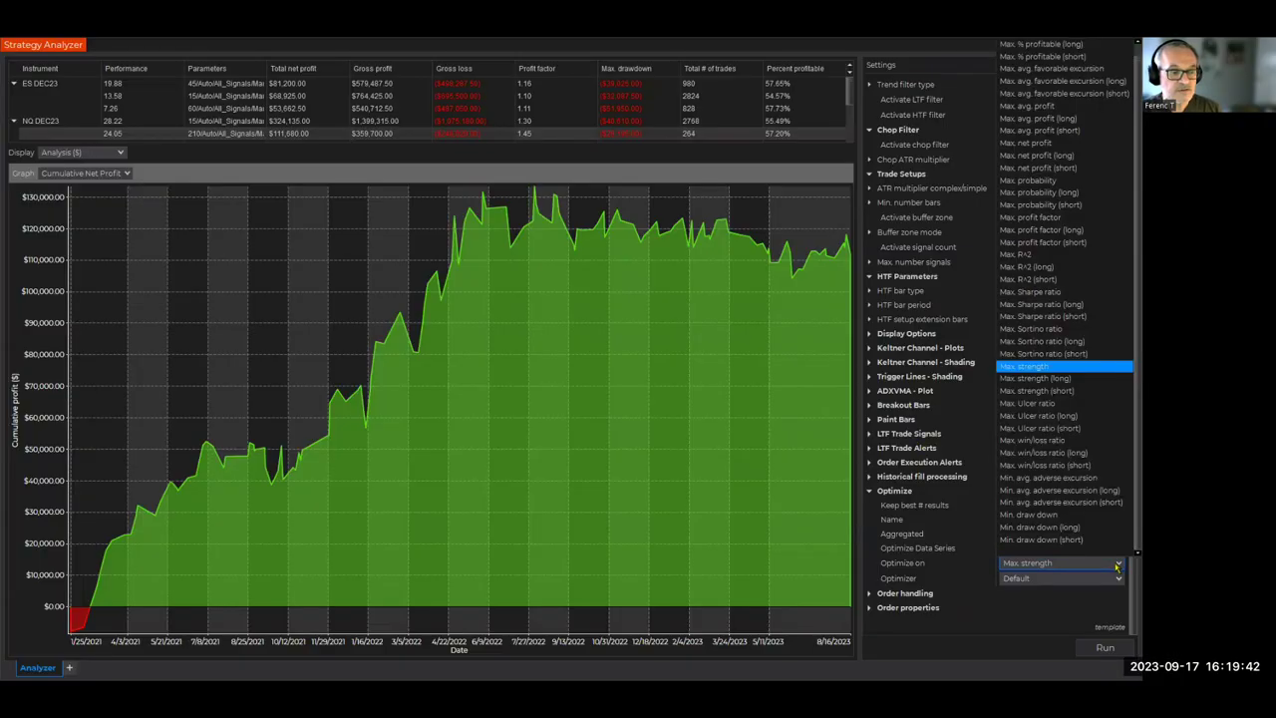
left_click(1030, 220)
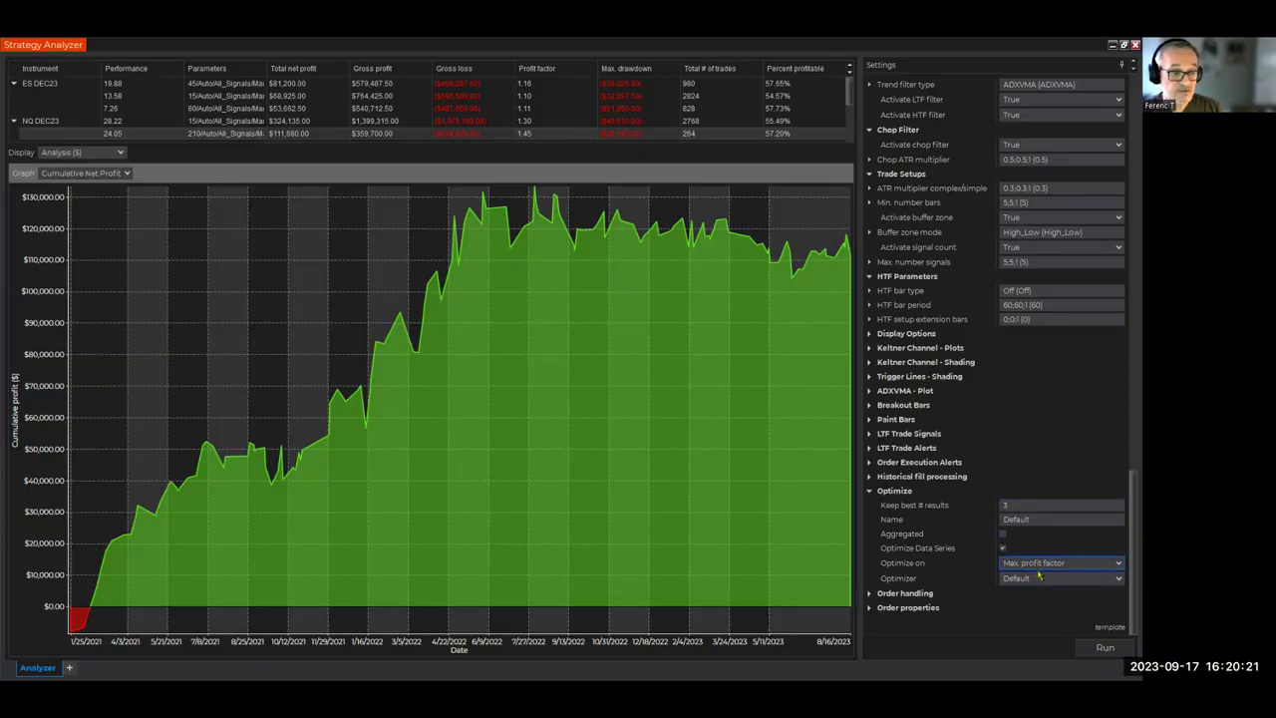
Run the profit-factor optimization and scroll the Settings grid while it completes.
left_click(1100, 647)
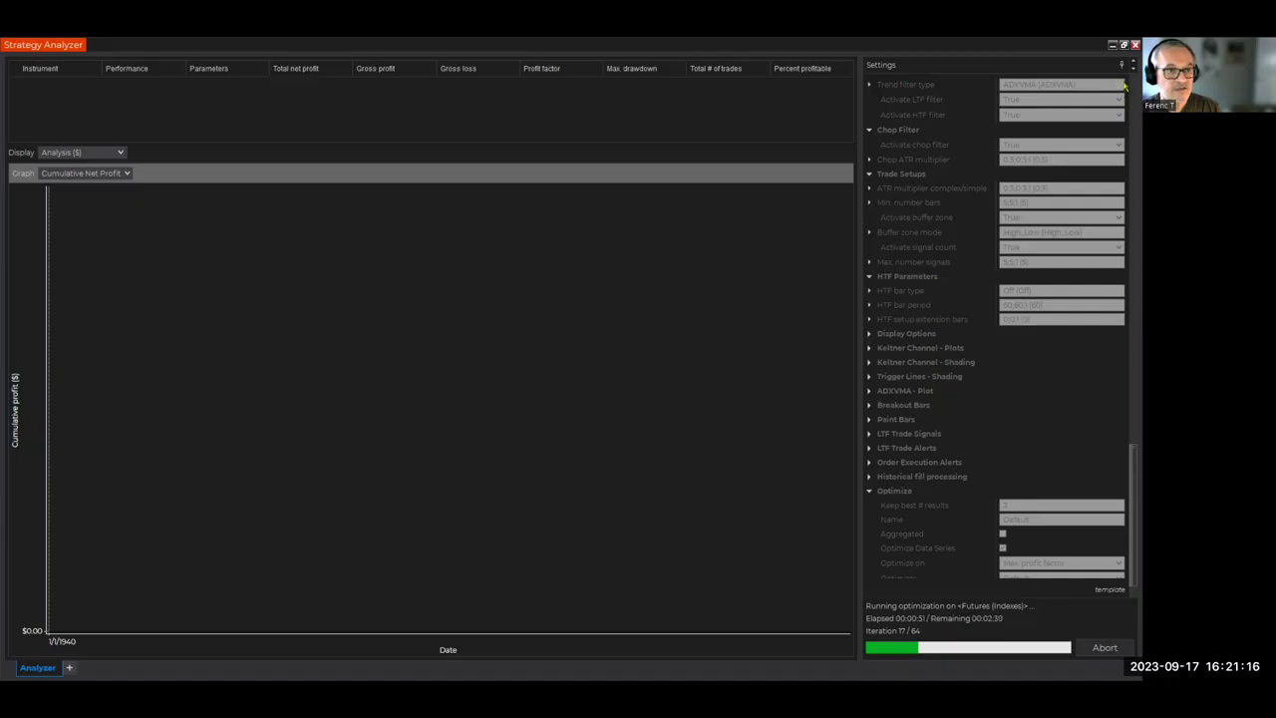
scroll(1124, 94, "up", 15)
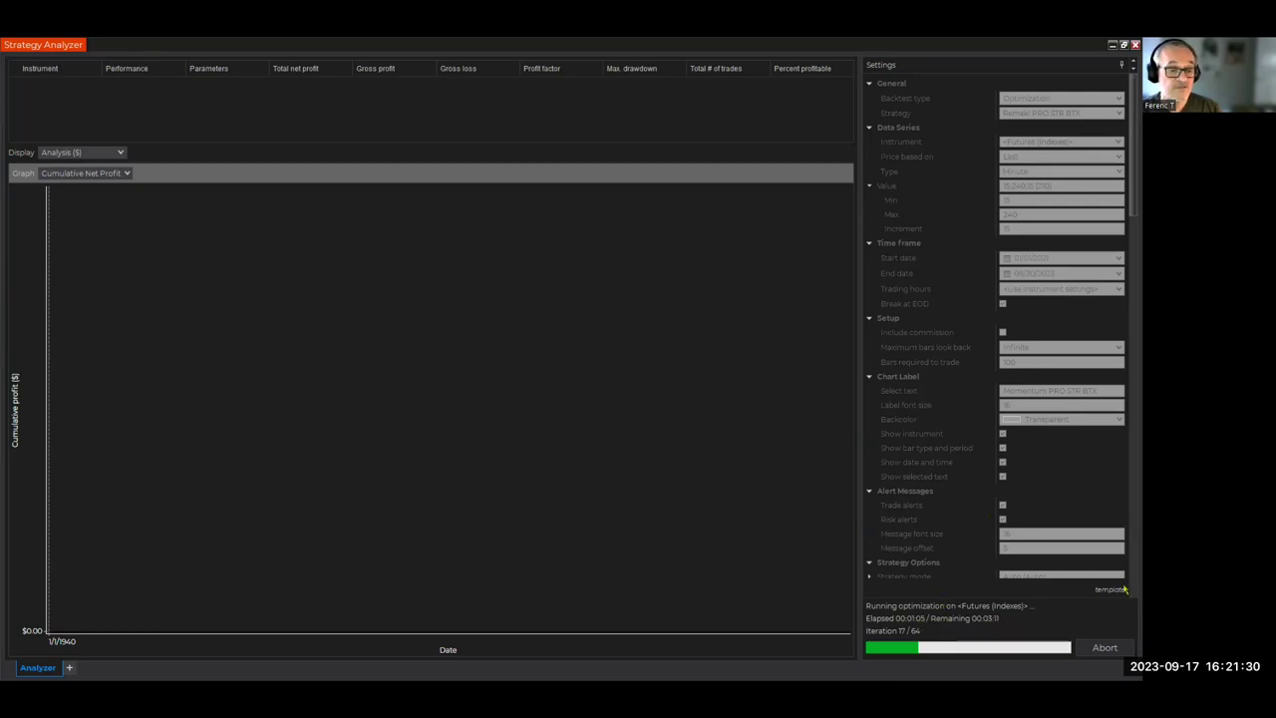
scroll(1124, 589, "down", 10)
scroll(1125, 589, "down", 5)
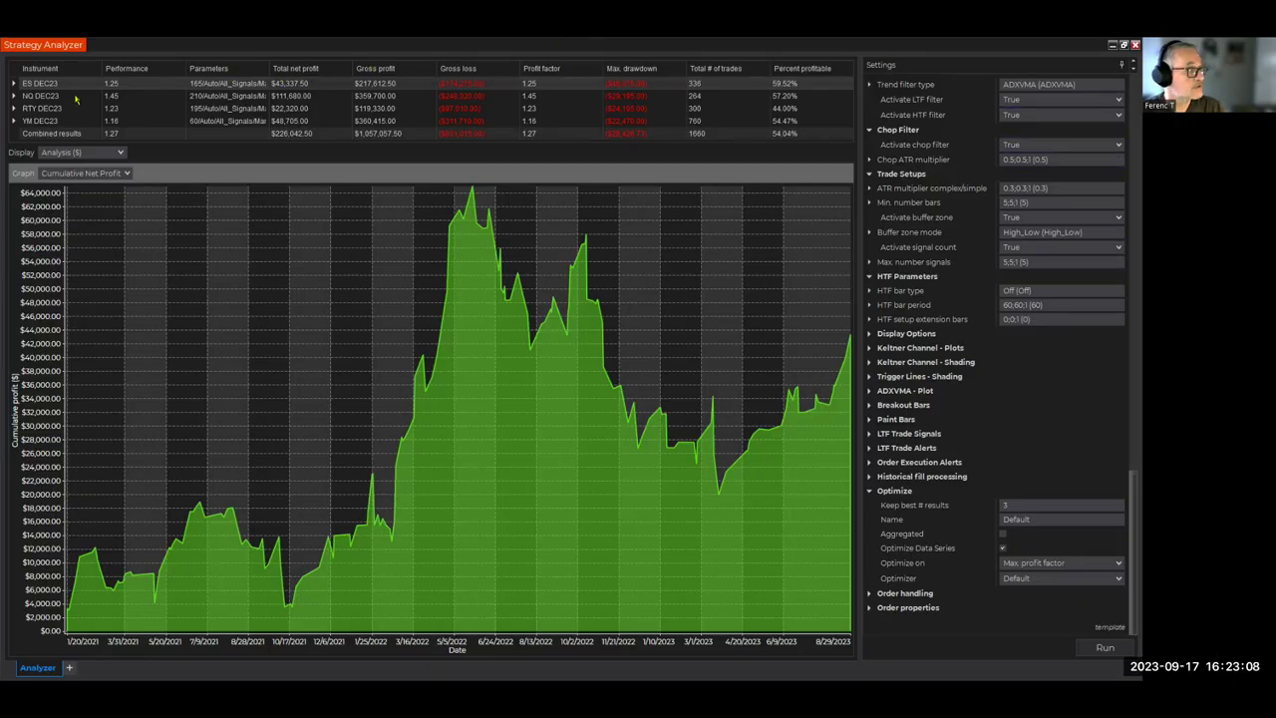
Expand ES DEC23 and enlarge the results table to show every instrument row.
left_click(14, 84)
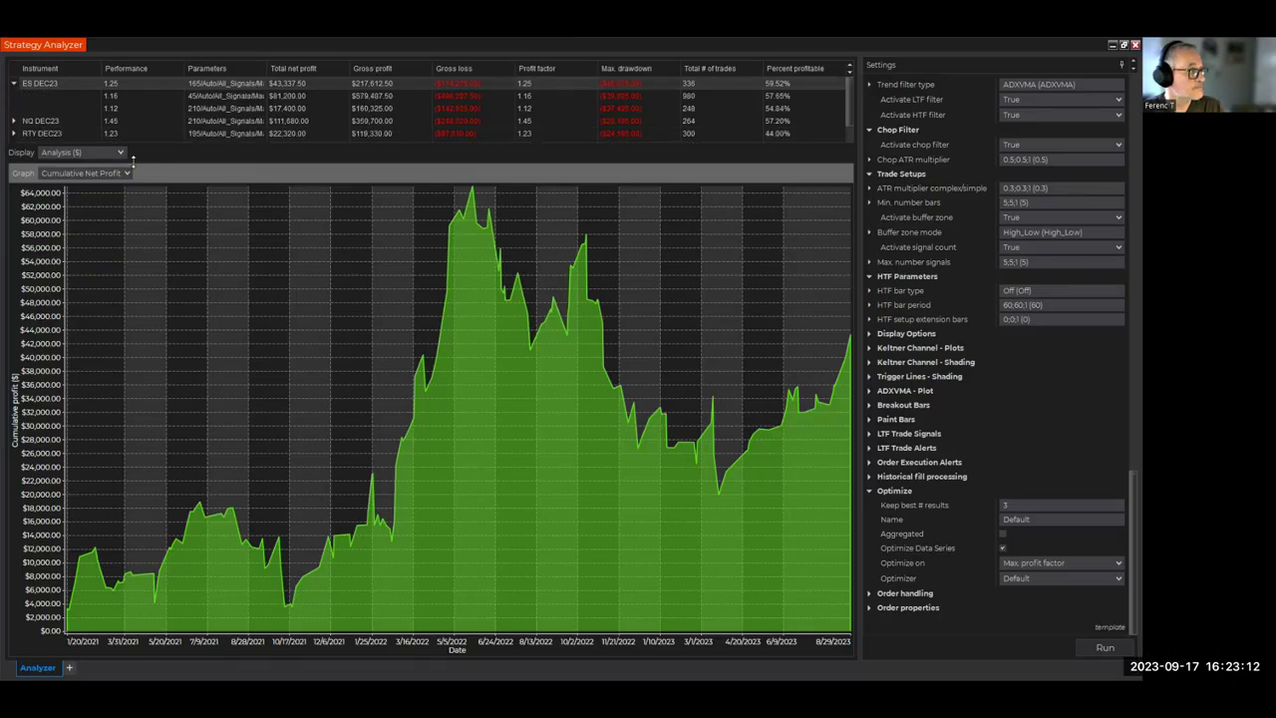
left_click_drag(134, 166, 170, 184)
left_click_drag(152, 139, 157, 242)
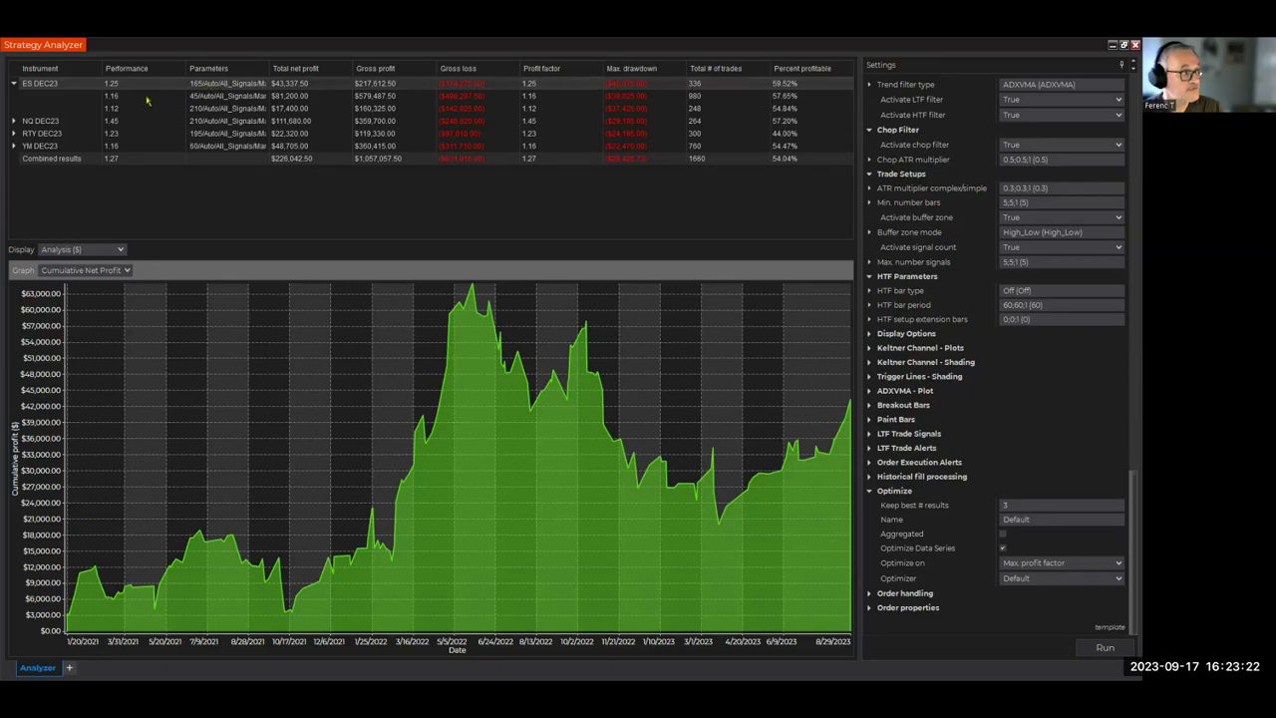
View the equity curves of ES's second and third results, then expand NQ DEC23.
left_click(143, 96)
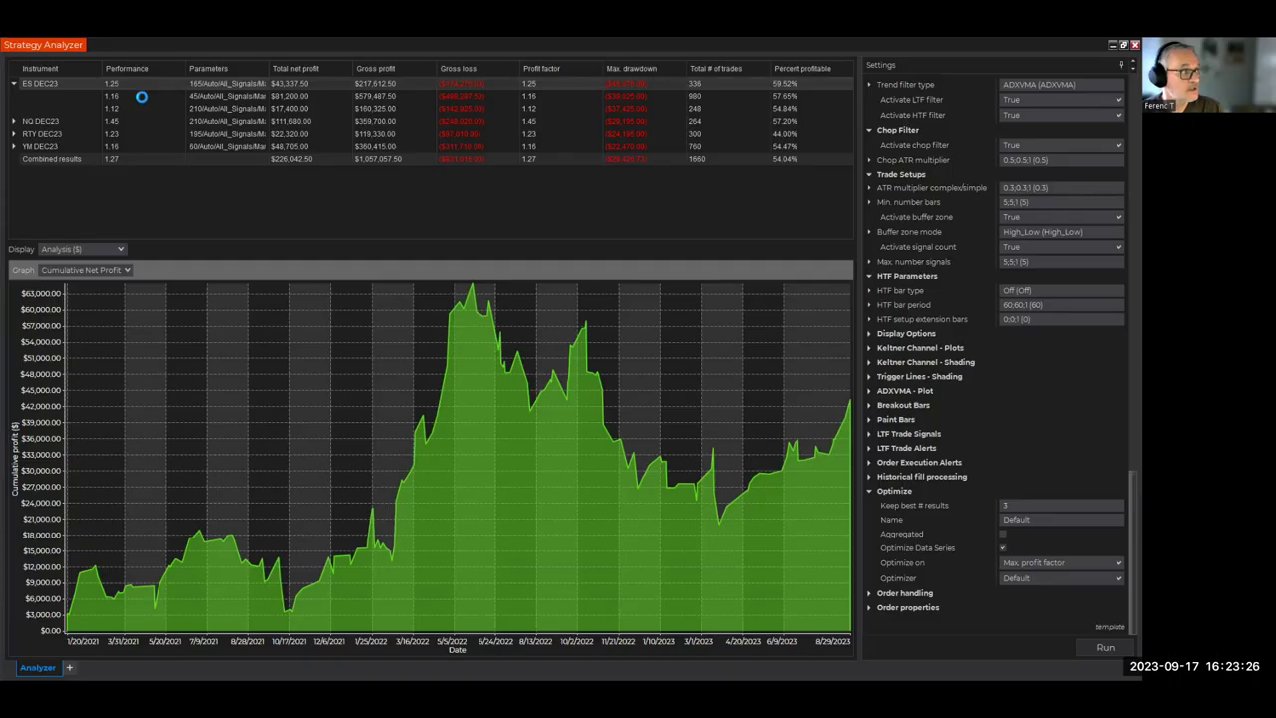
left_click(142, 95)
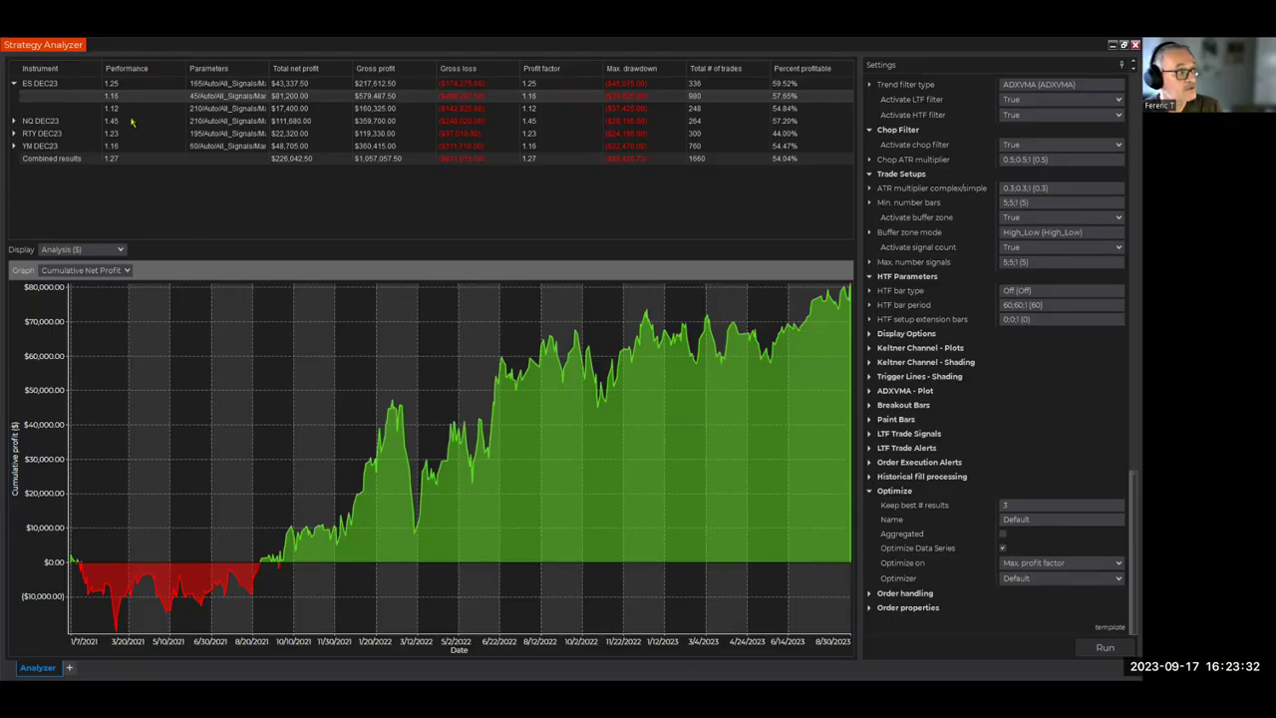
left_click(111, 108)
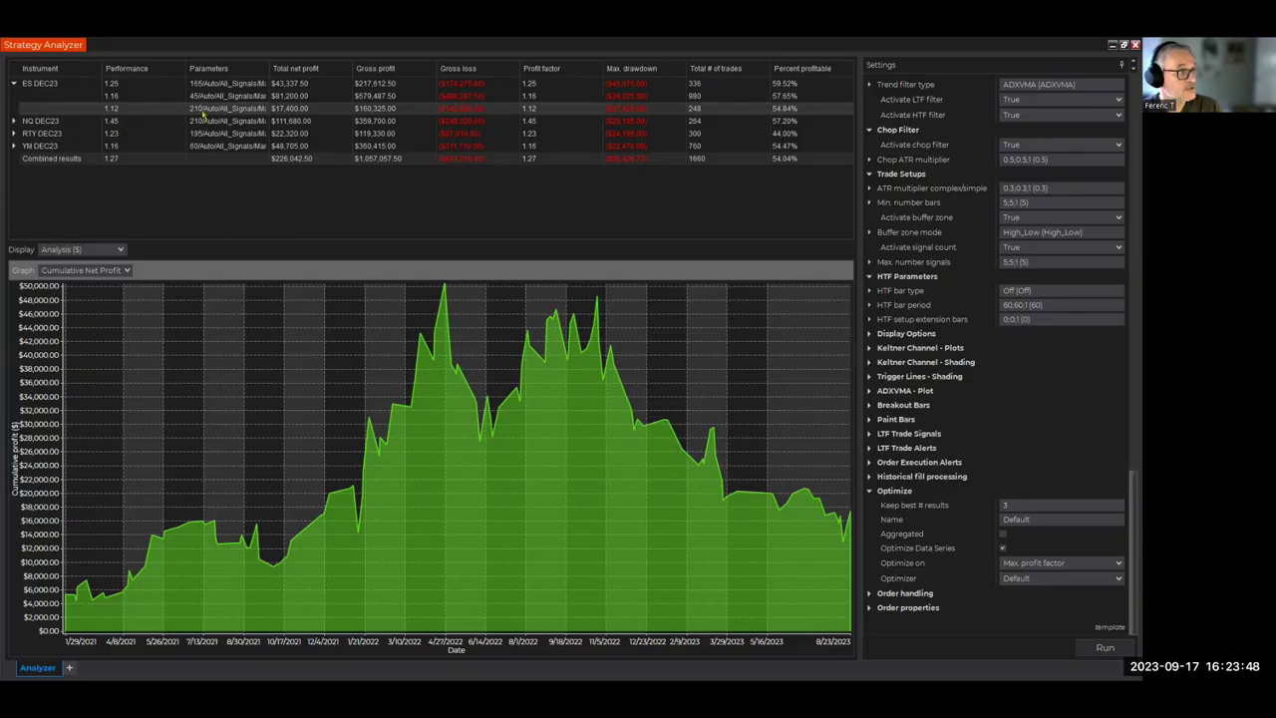
left_click(14, 121)
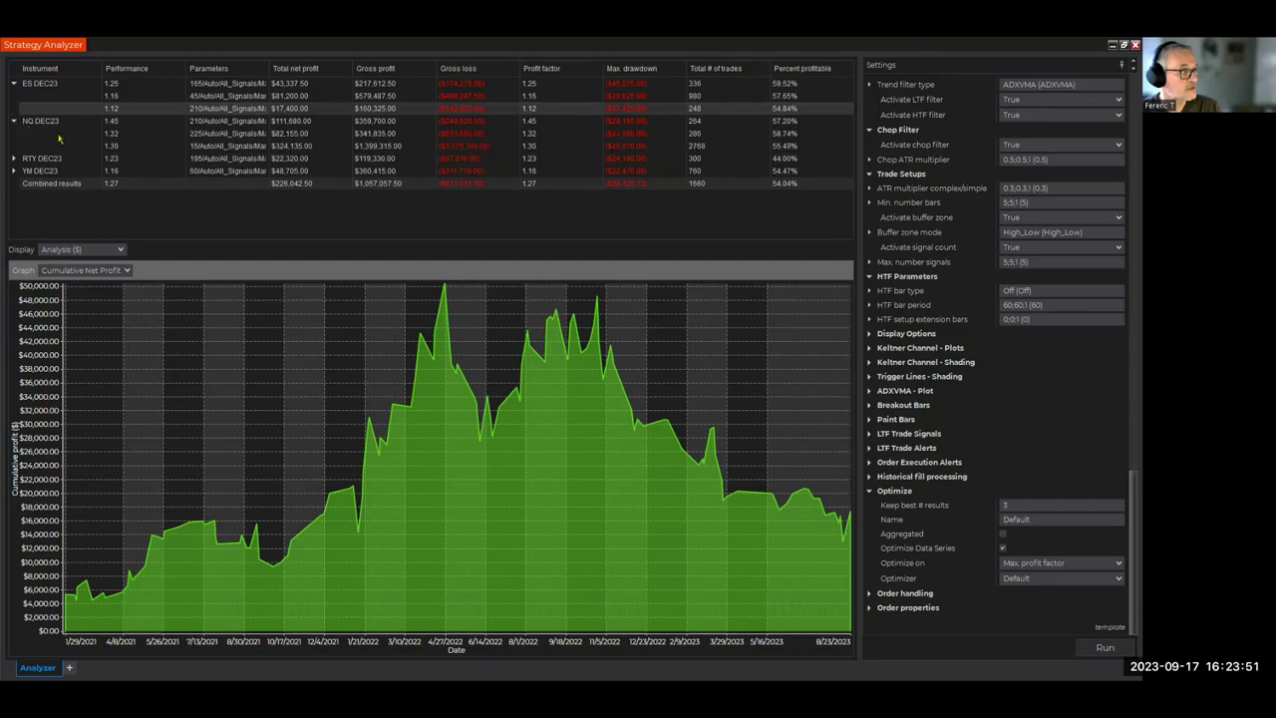
Review NQ DEC23's top, 1.32 and 1.30 equity curves, then show RTY's top curve.
left_click(114, 121)
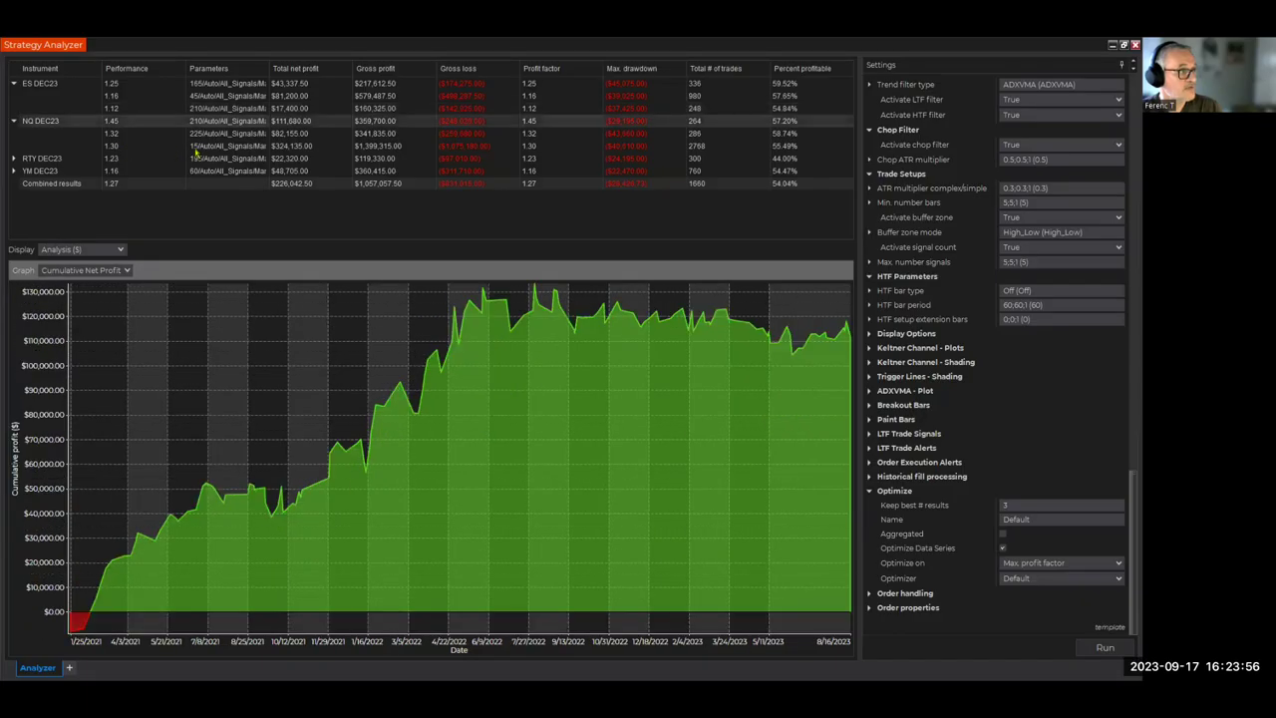
left_click(114, 134)
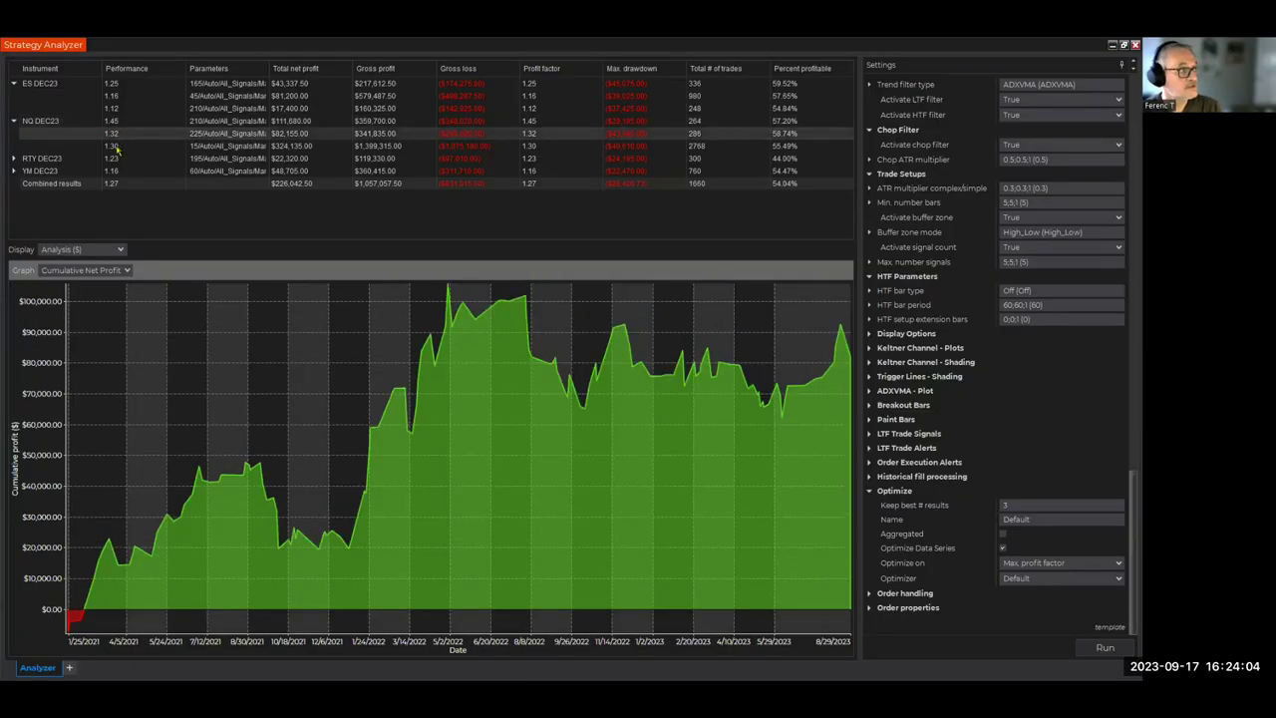
left_click(116, 146)
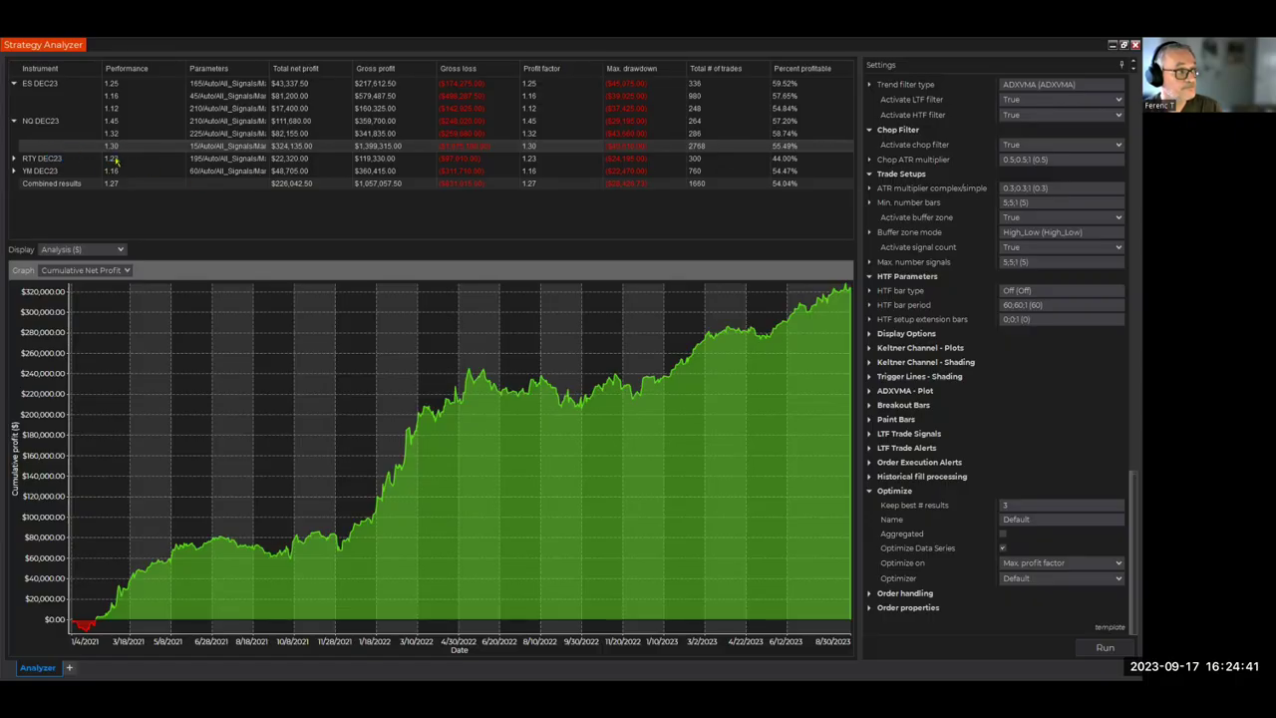
left_click(114, 159)
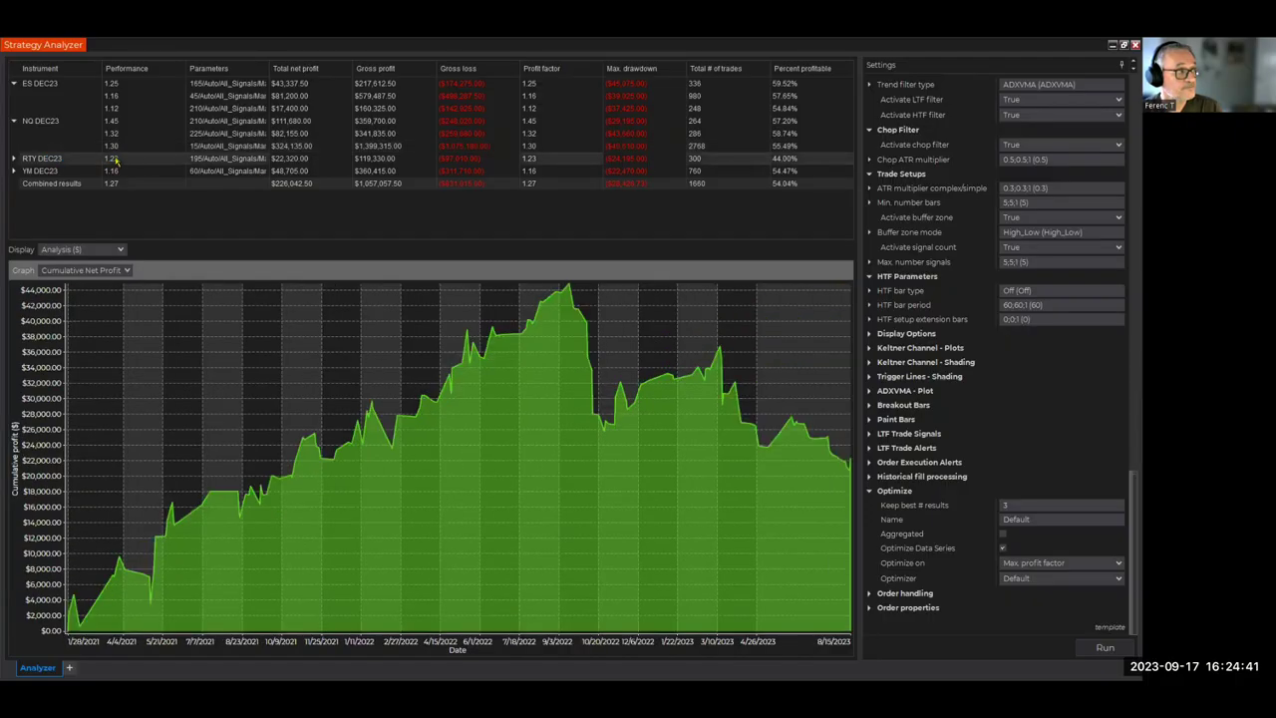
Expand RTY DEC23, view its 1.18 and third-result equity curves, then expand YM DEC23.
left_click(15, 159)
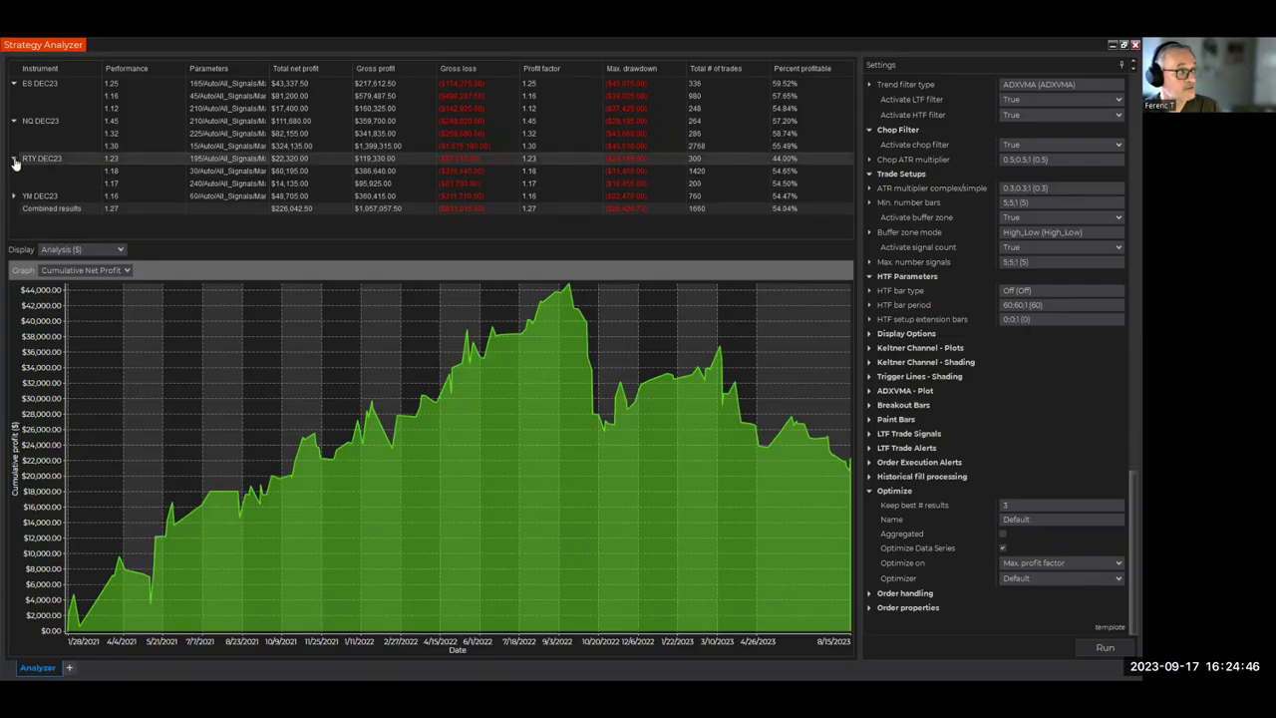
left_click(118, 172)
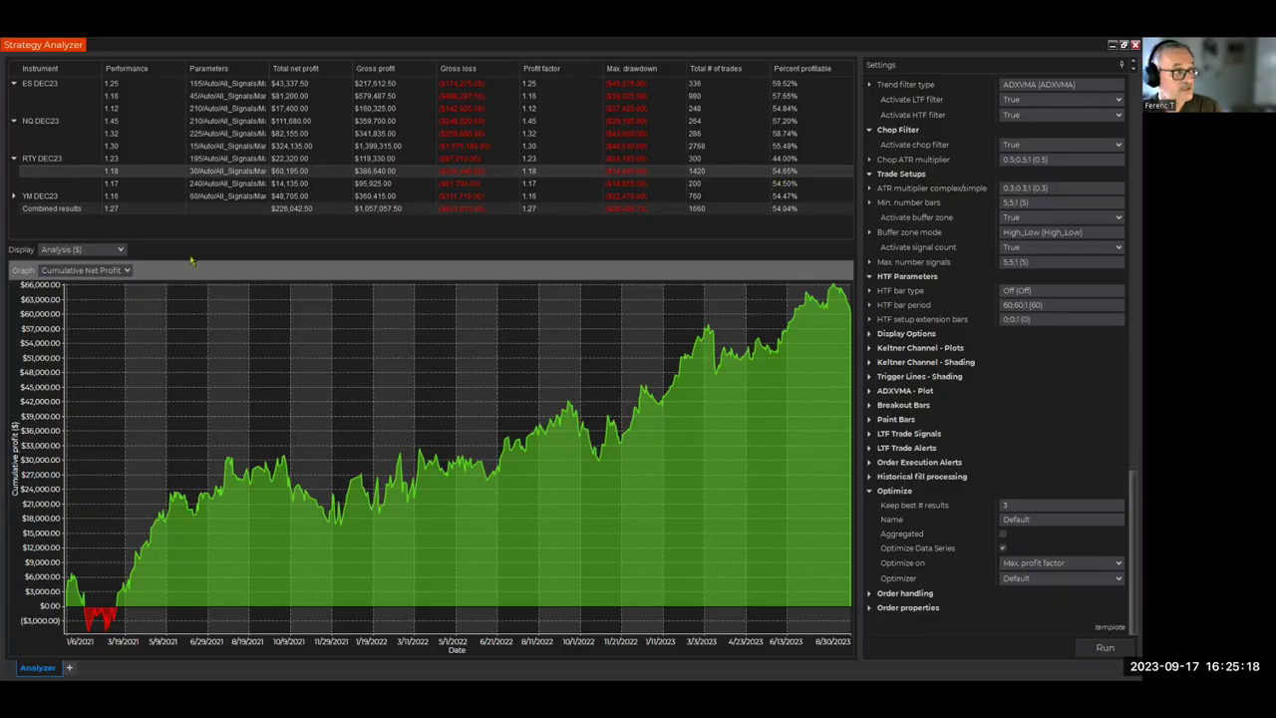
left_click(112, 185)
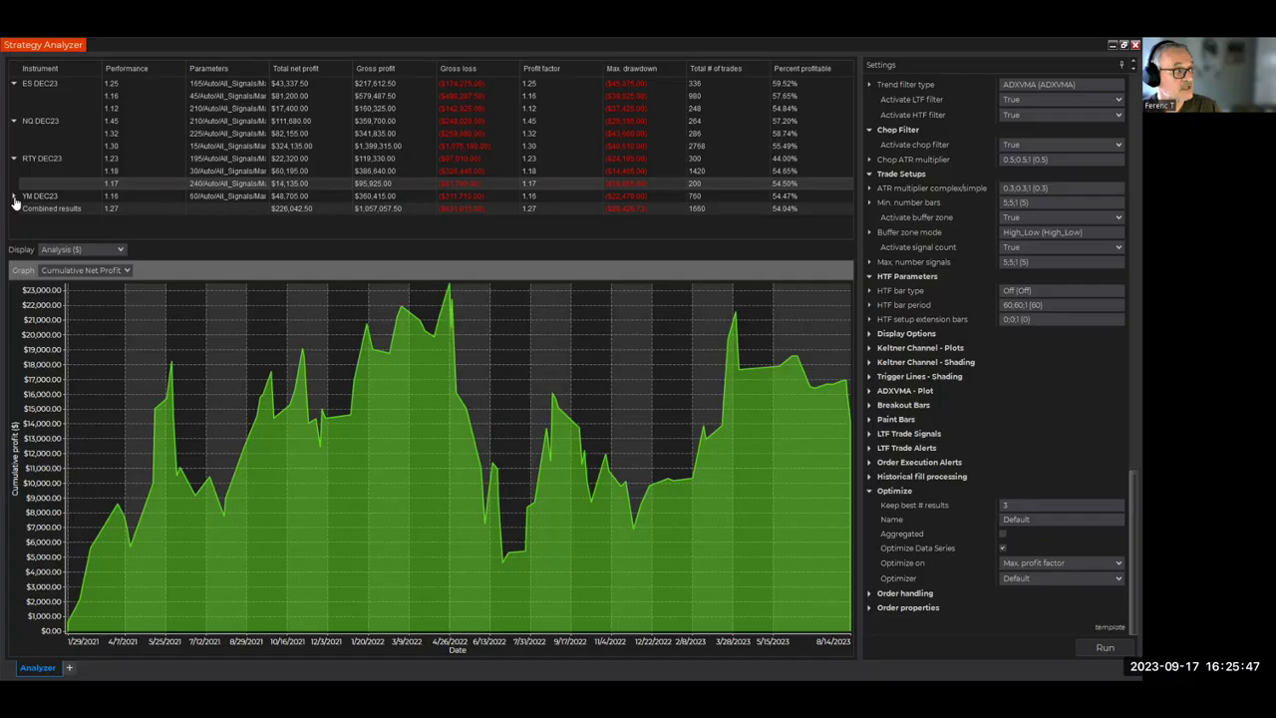
left_click(14, 198)
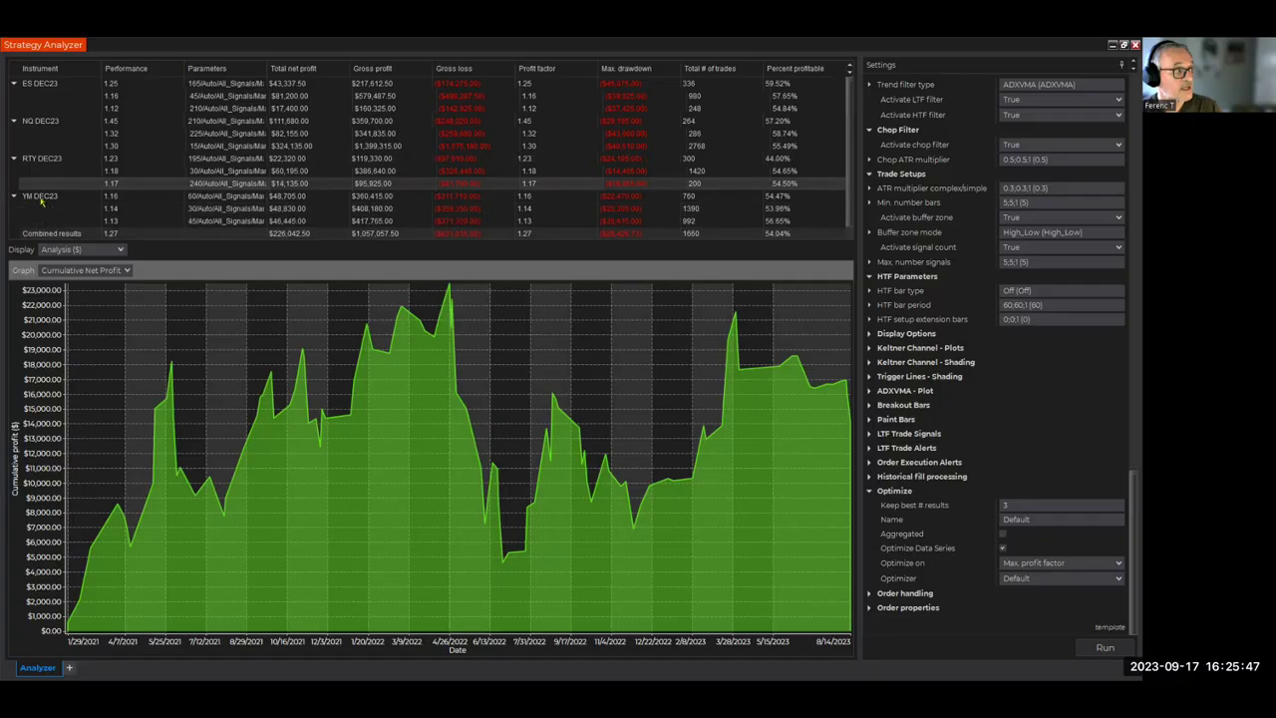
View the equity curves of YM DEC23's top, second and 1.13 results.
left_click(112, 197)
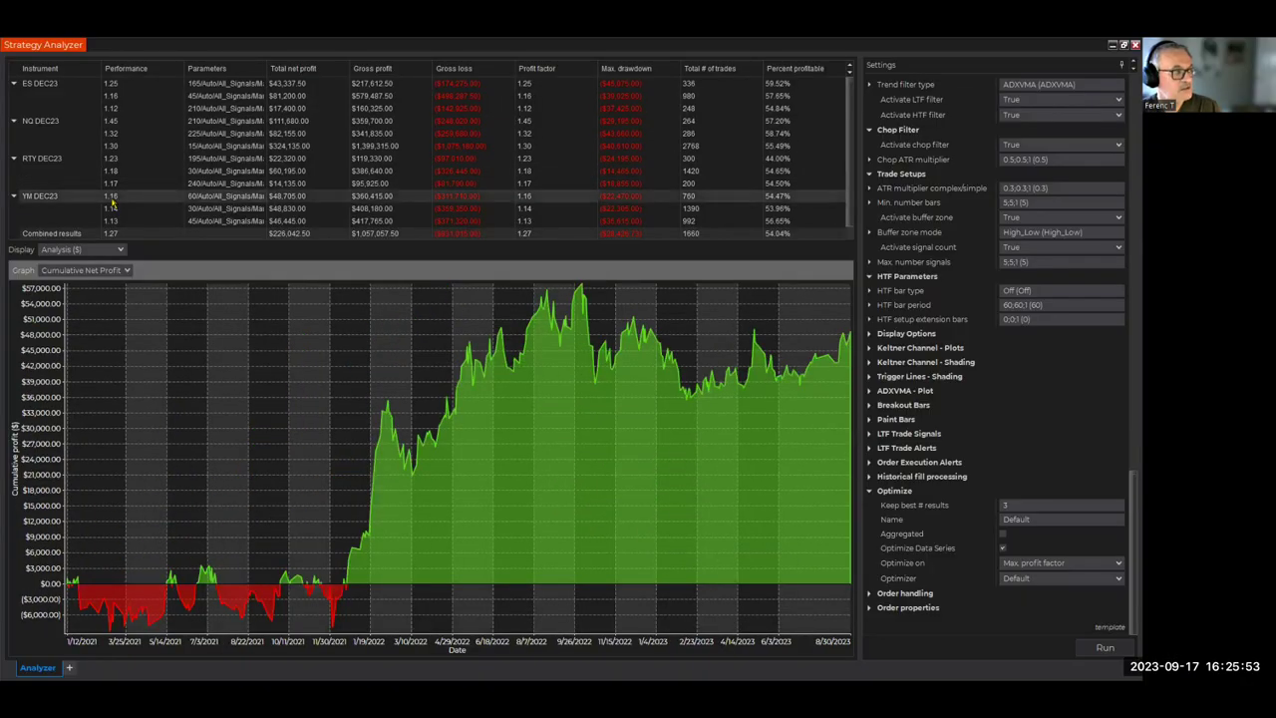
left_click(112, 208)
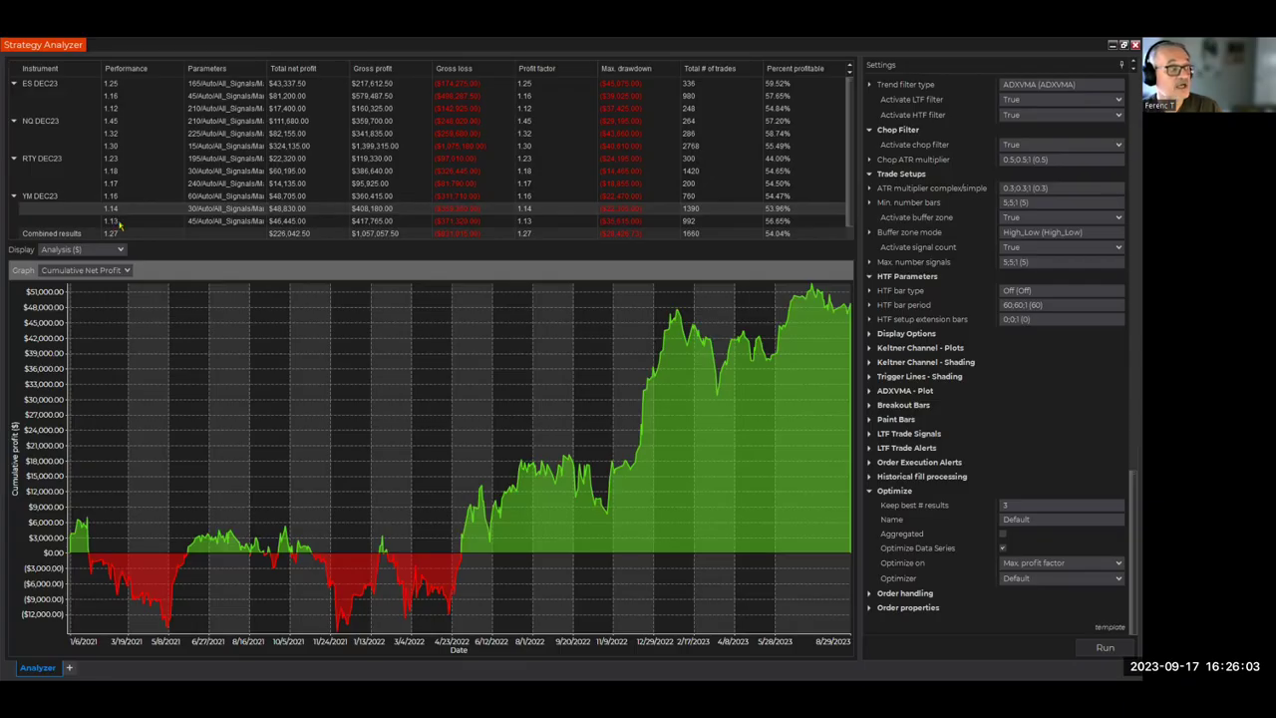
left_click(116, 221)
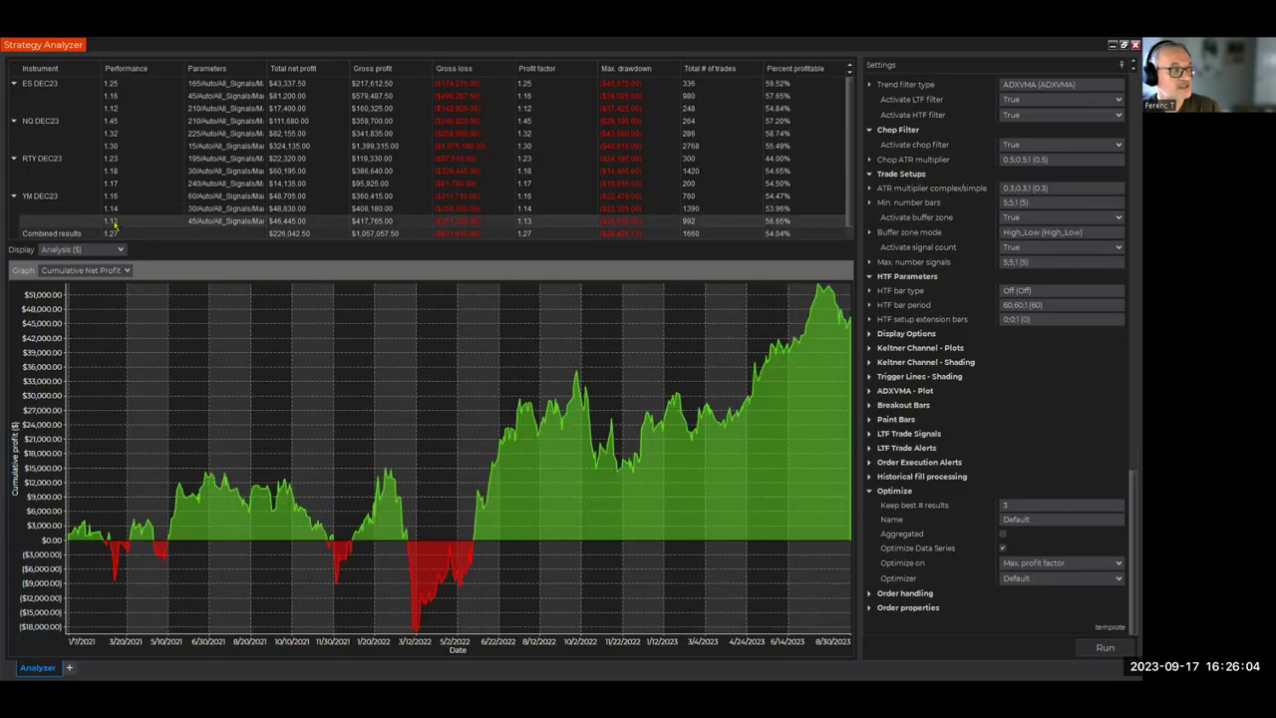
Revisit the equity curves of ES DEC23's top, 1.16 and 1.12 results.
left_click(113, 85)
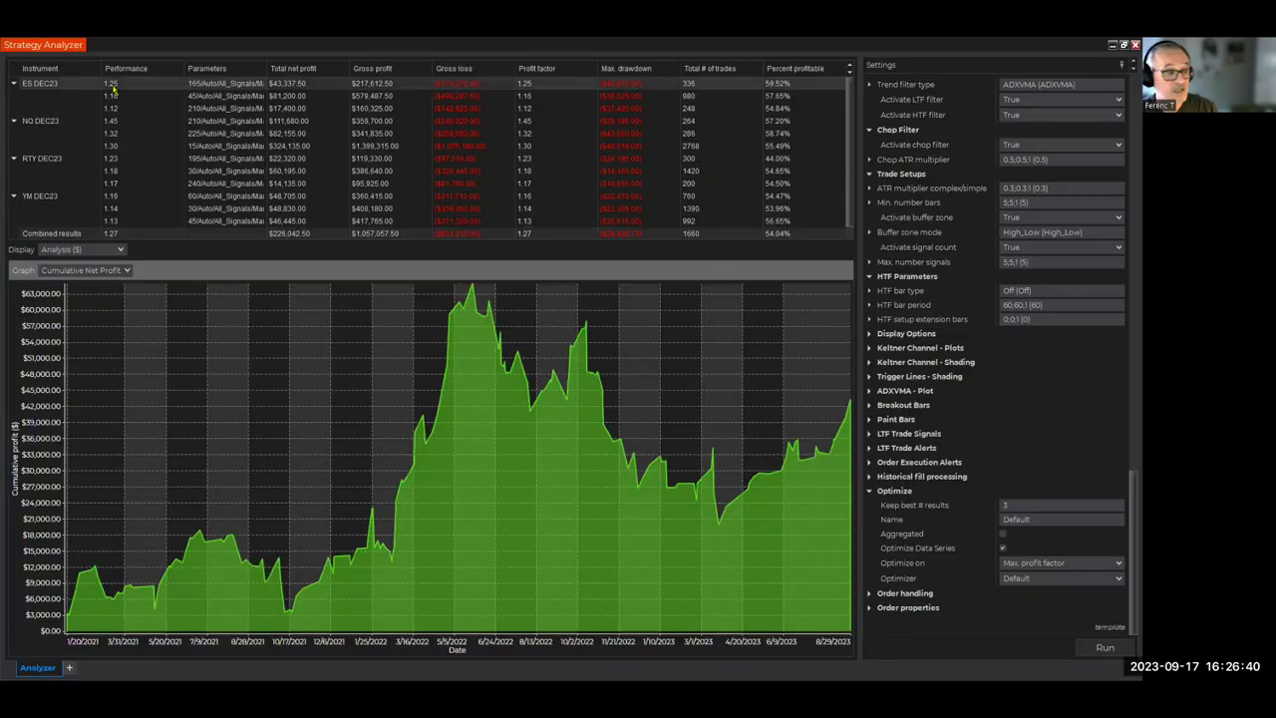
left_click(113, 96)
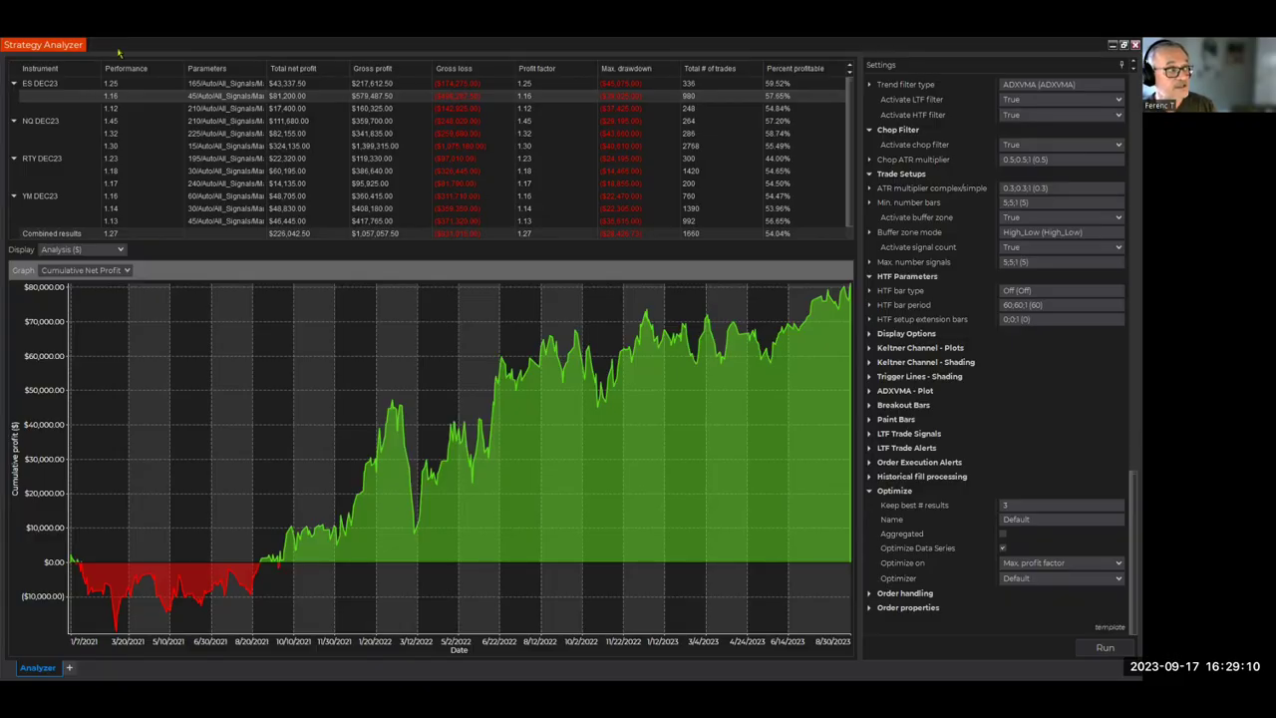
left_click(117, 108)
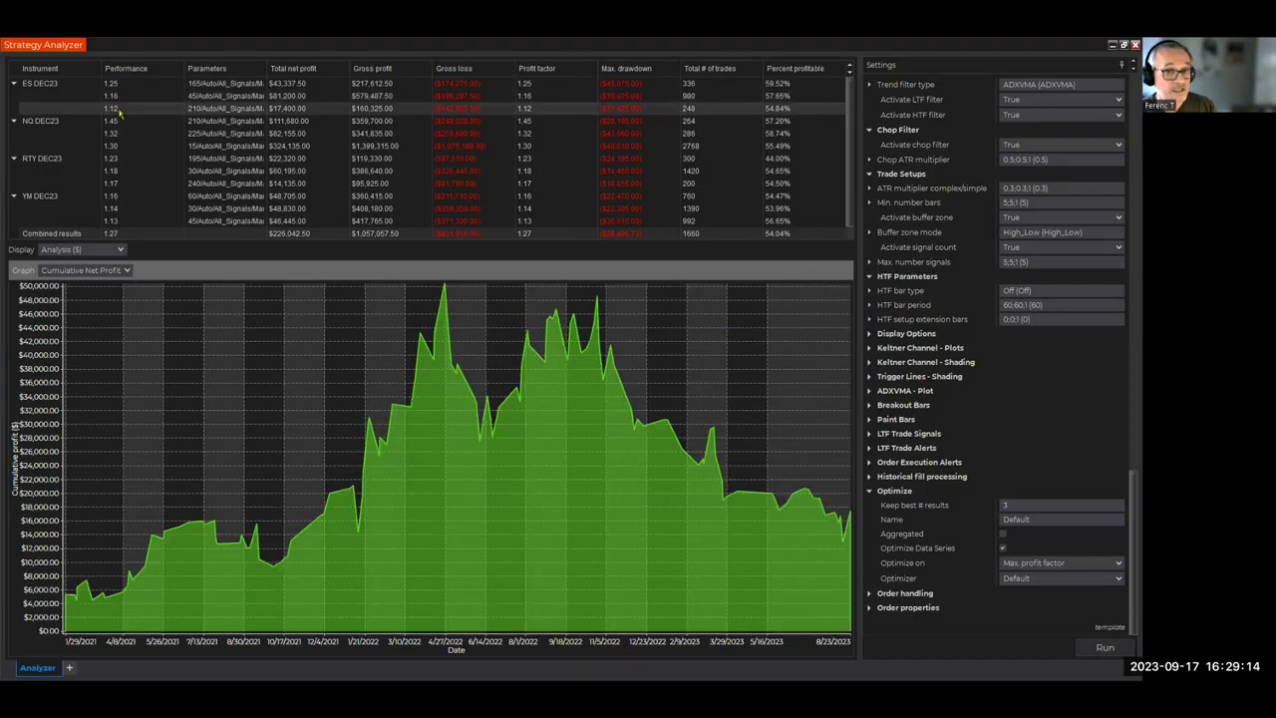
left_click(113, 121)
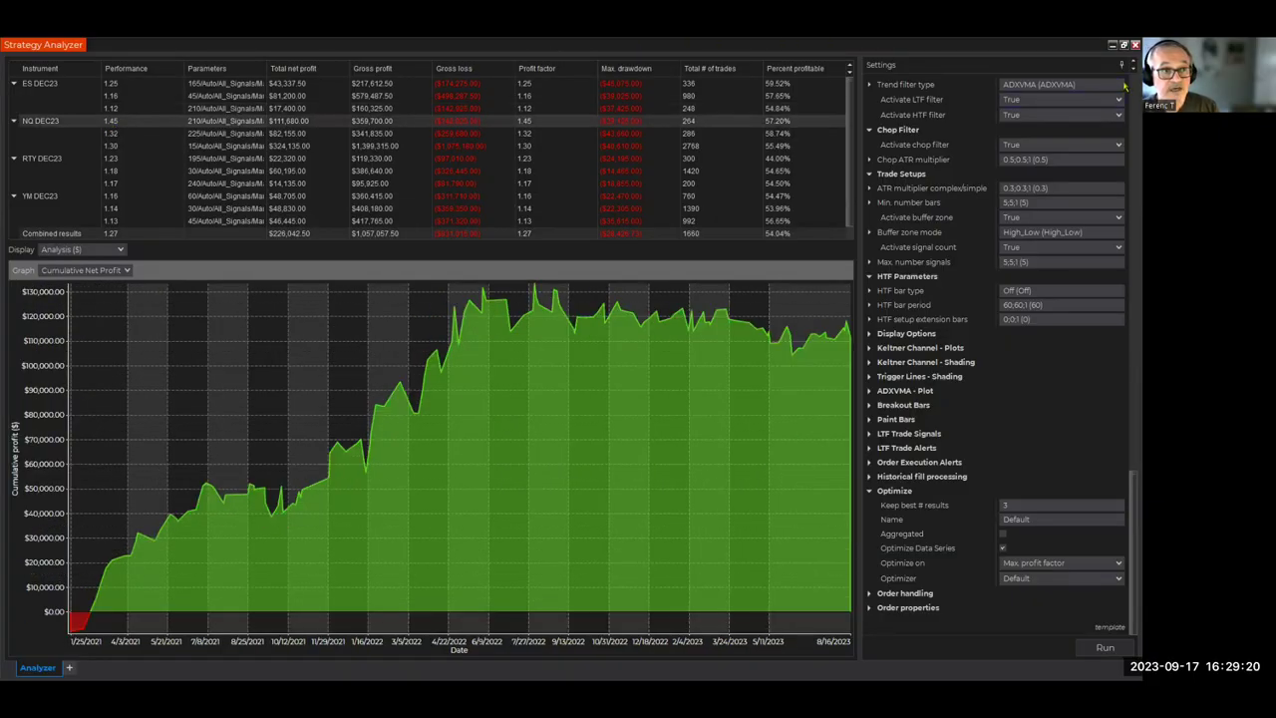
scroll(1124, 88, "up", 10)
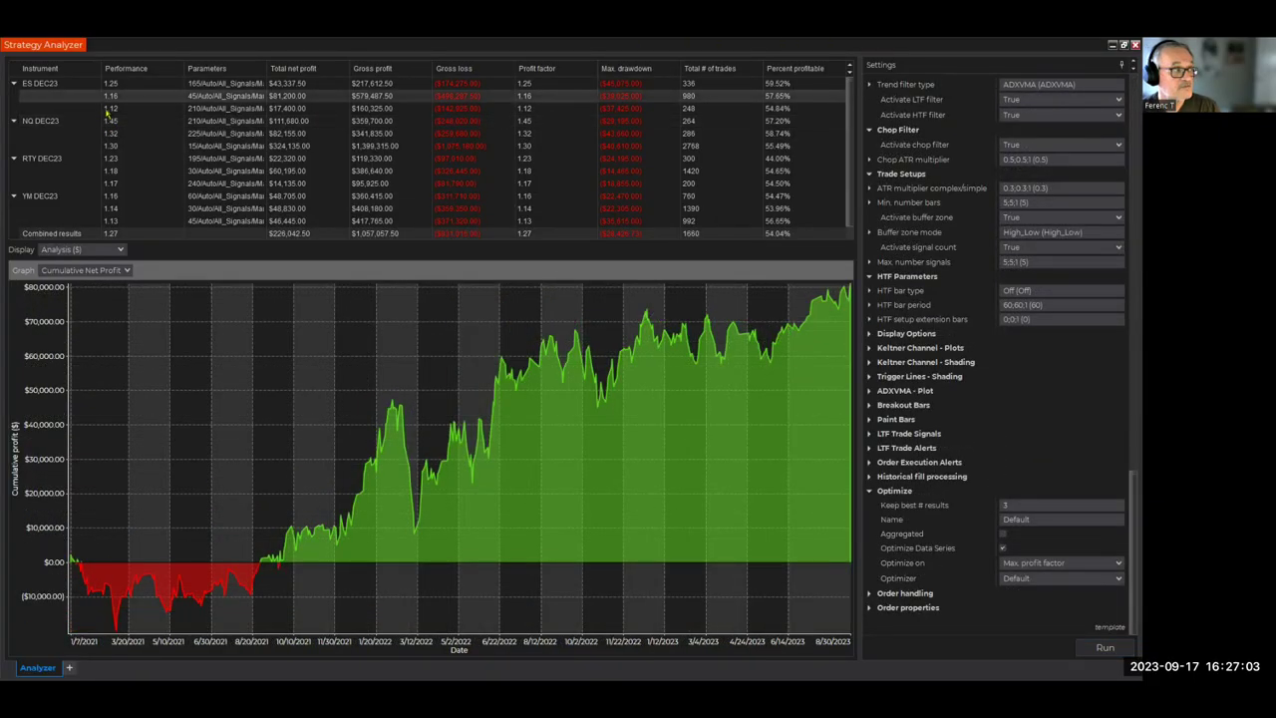